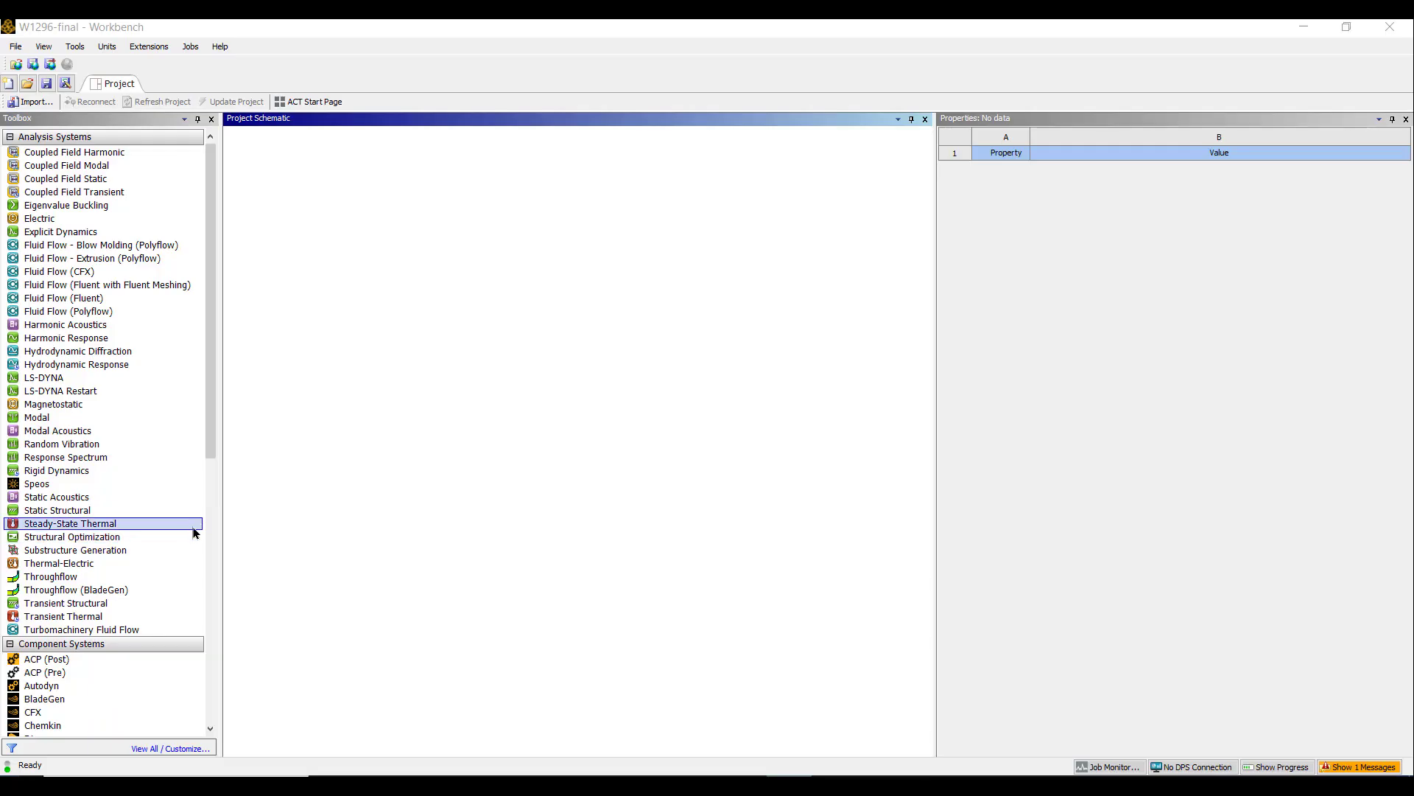
Add a Static Structural system from the Toolbox and select its Geometry cell.
double_click(73, 509)
click(331, 204)
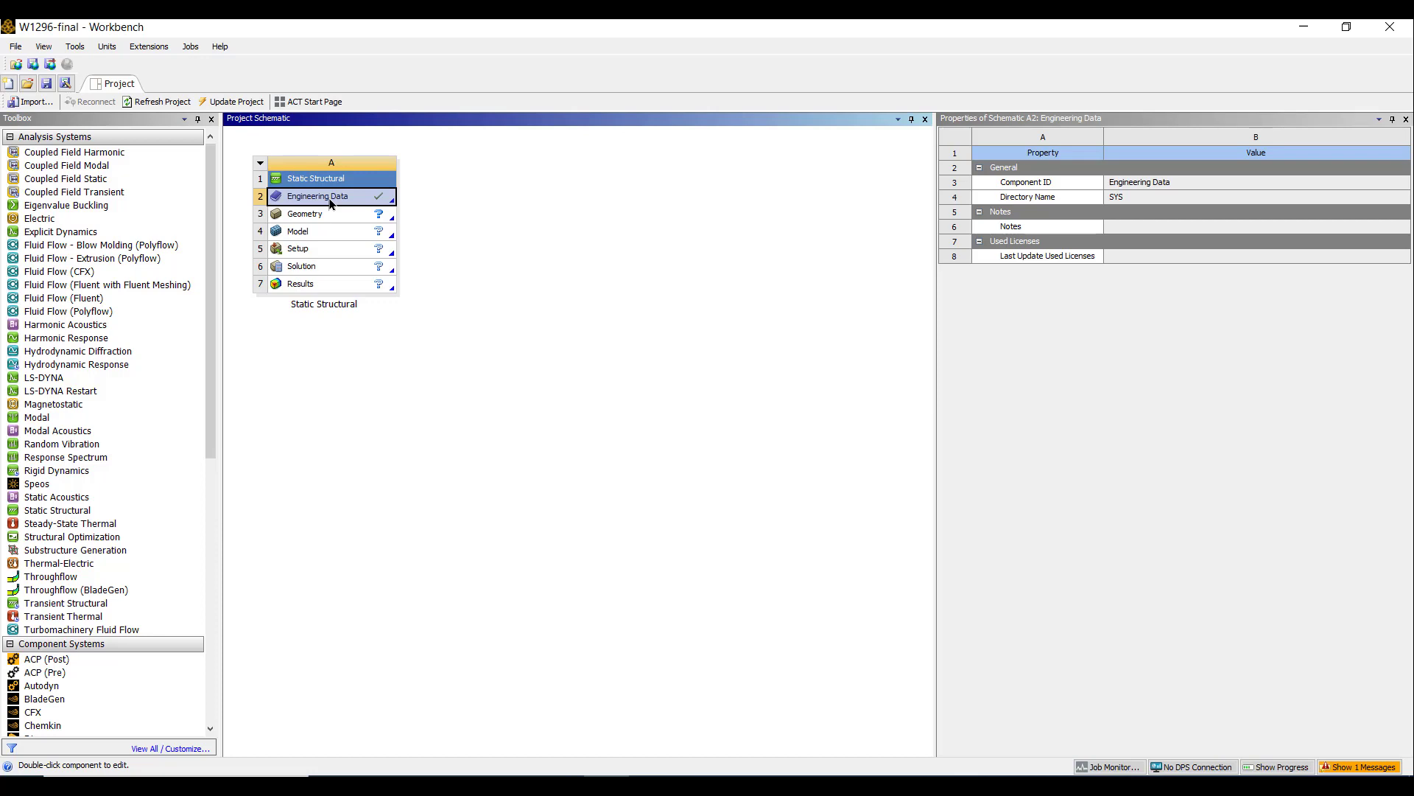
click(320, 219)
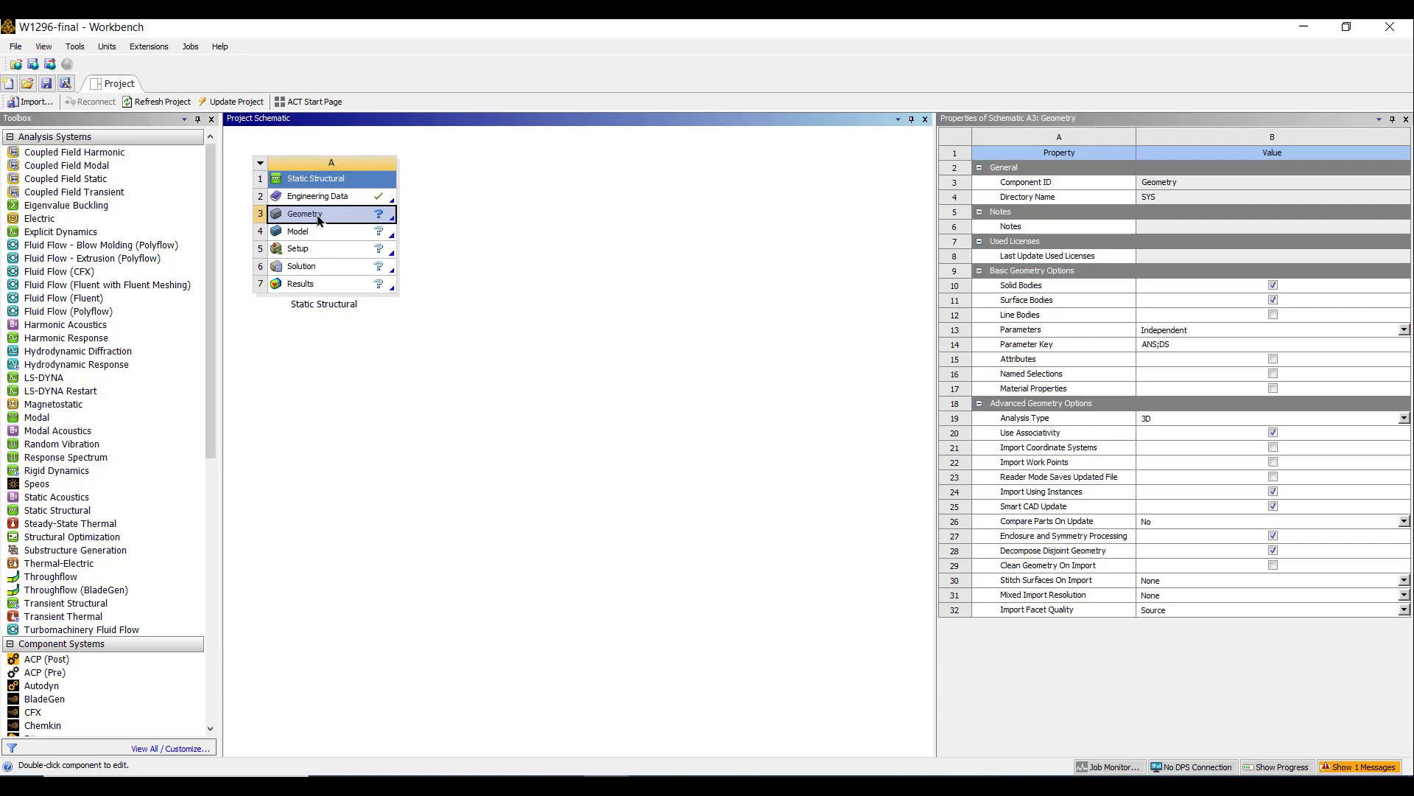
Import the w1296 beam geometry file into the Static Structural Geometry cell.
right_click(319, 220)
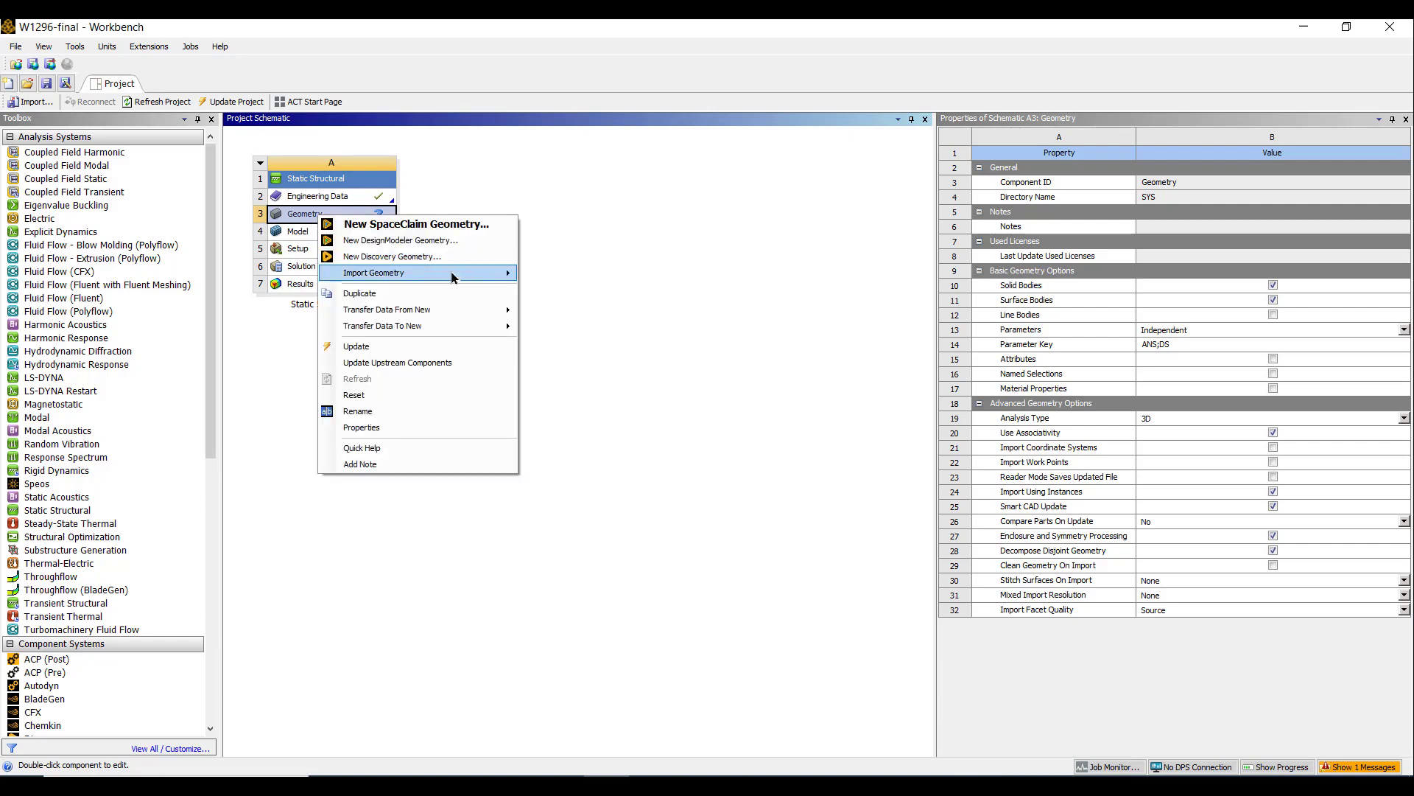
mouse_move(450, 270)
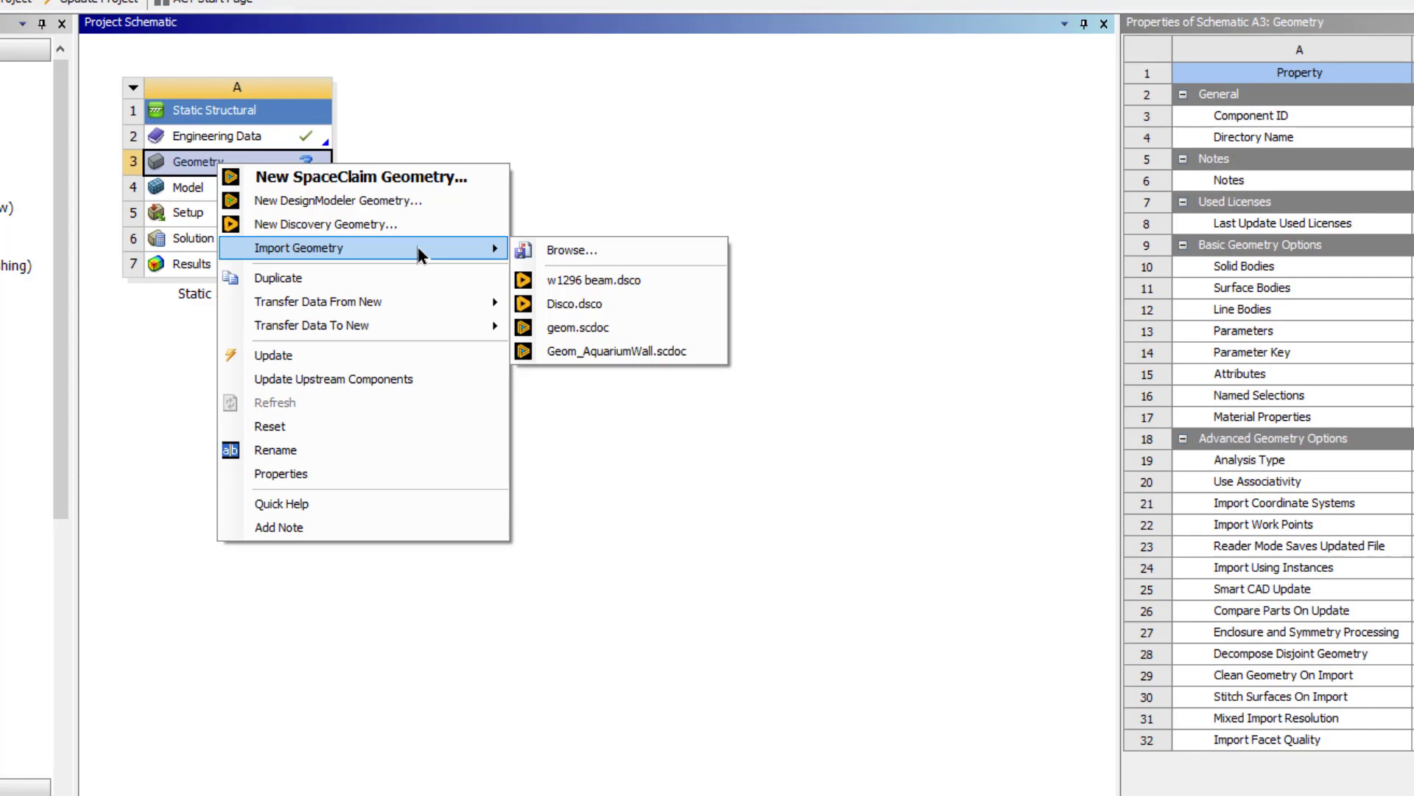
click(572, 250)
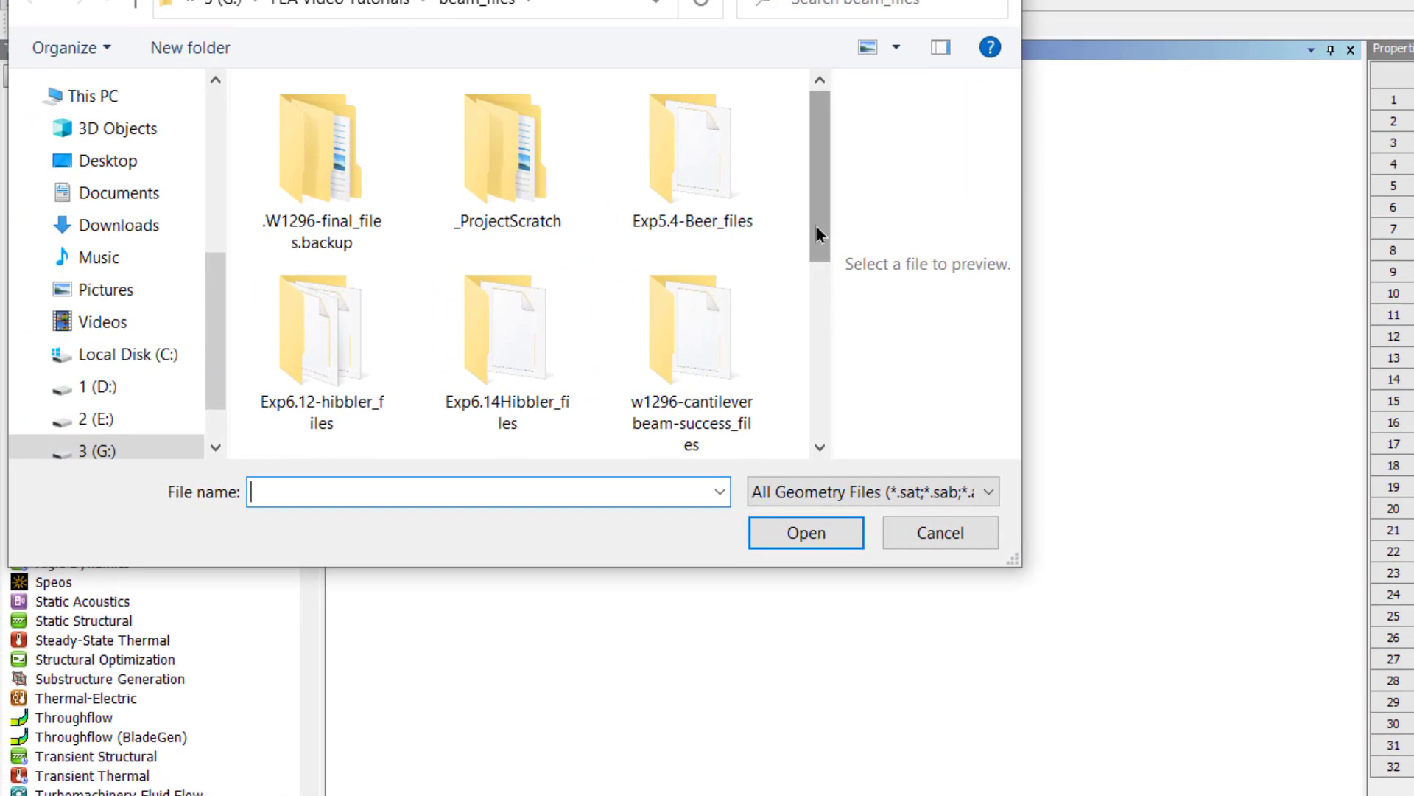
drag(816, 232, 827, 404)
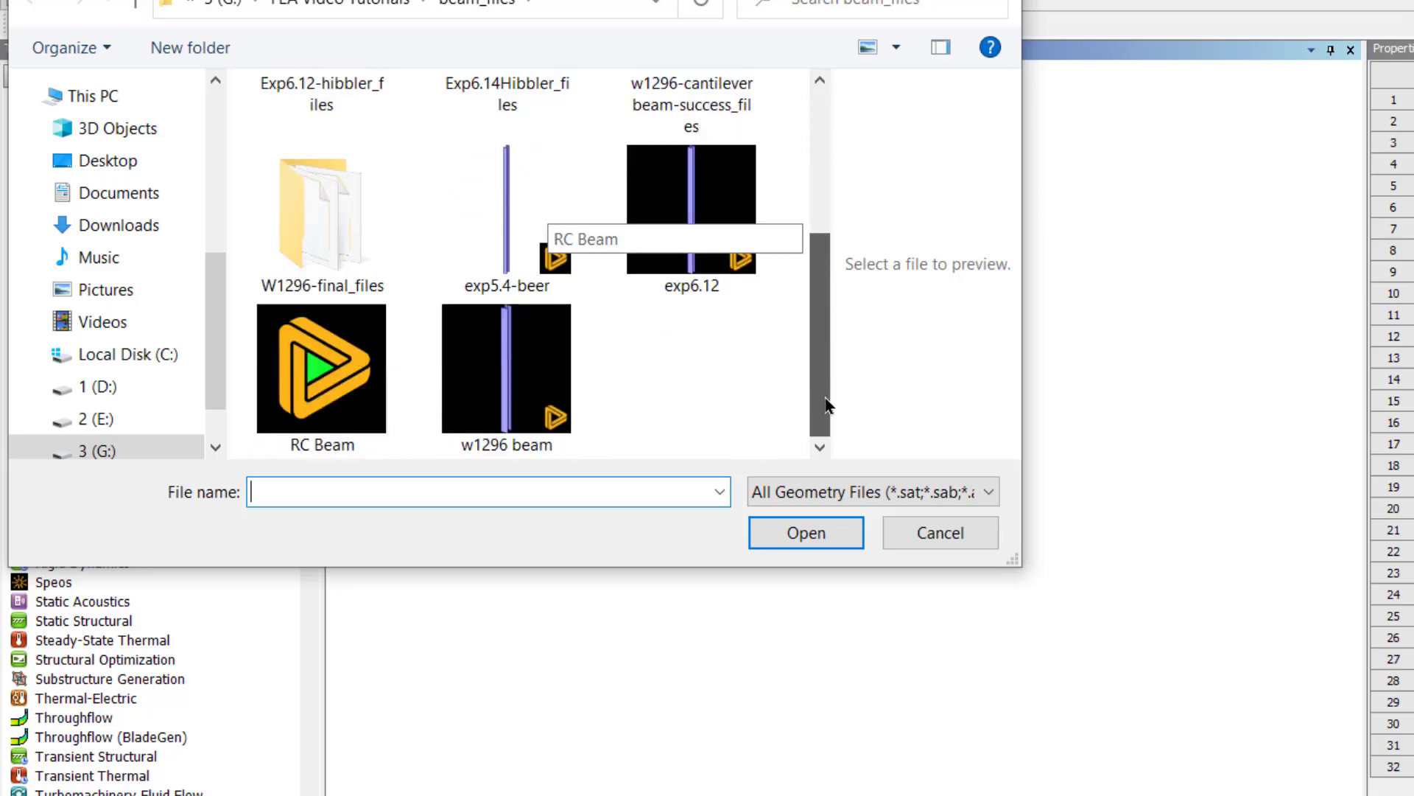
click(524, 361)
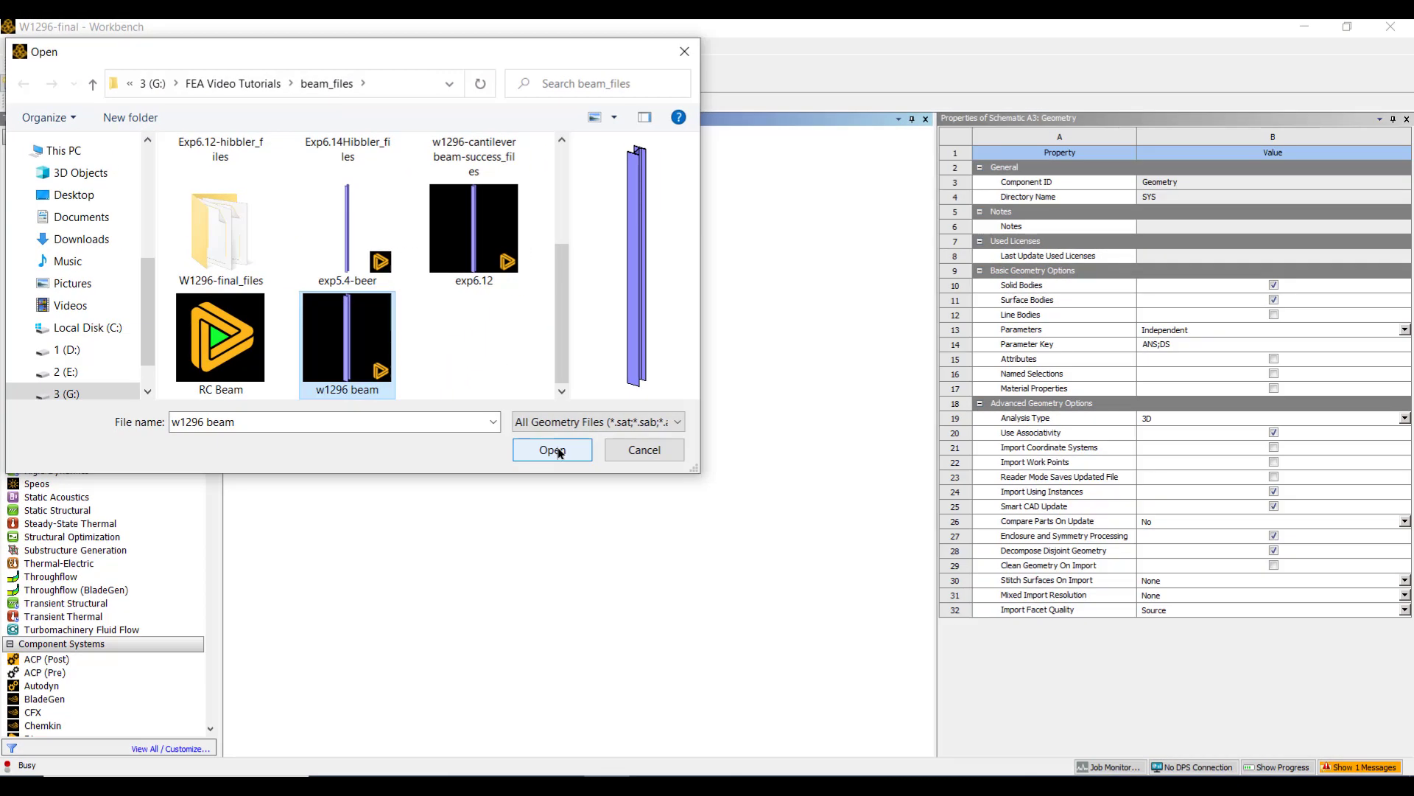
click(628, 476)
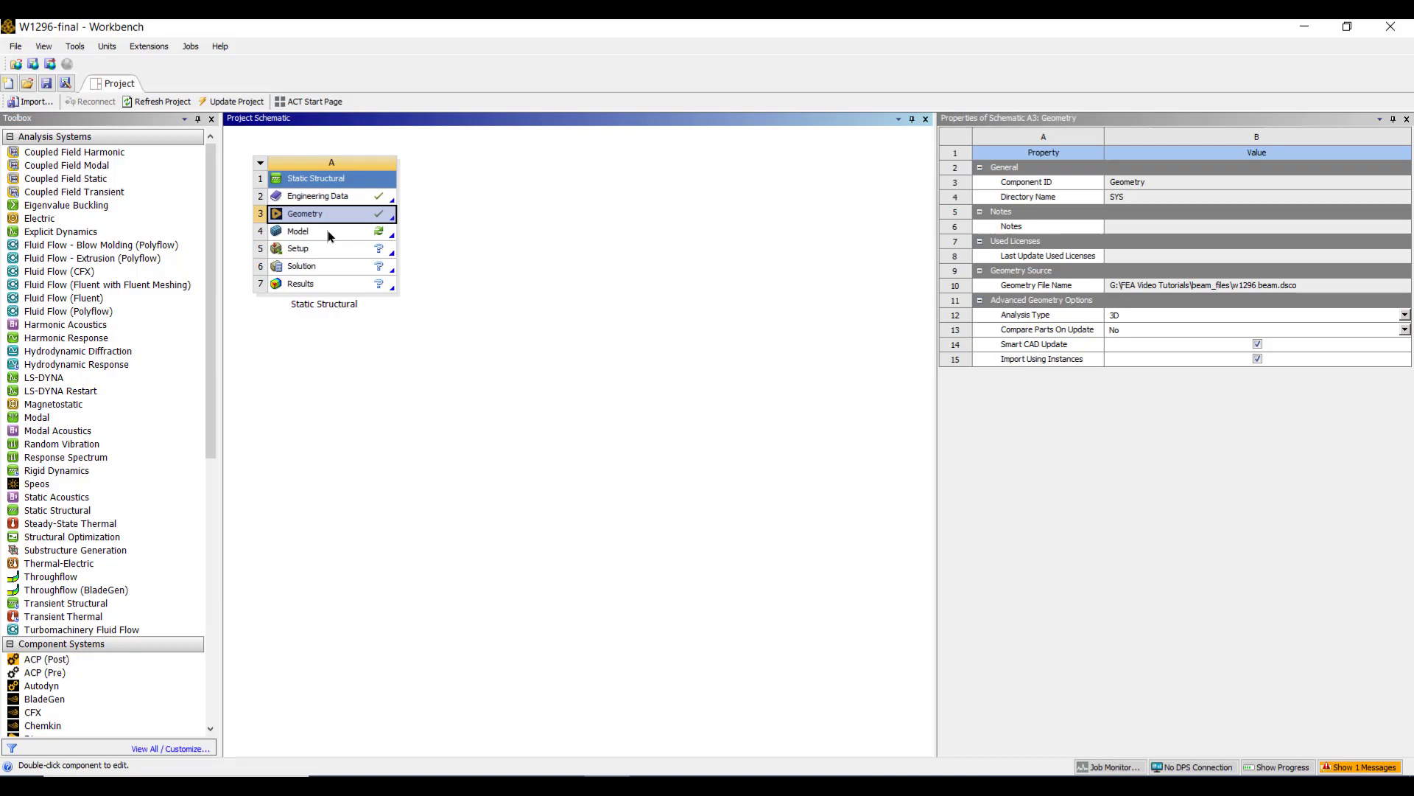
Open the model in Mechanical and set the mesh element size to 20 mm.
click(327, 232)
double_click(328, 232)
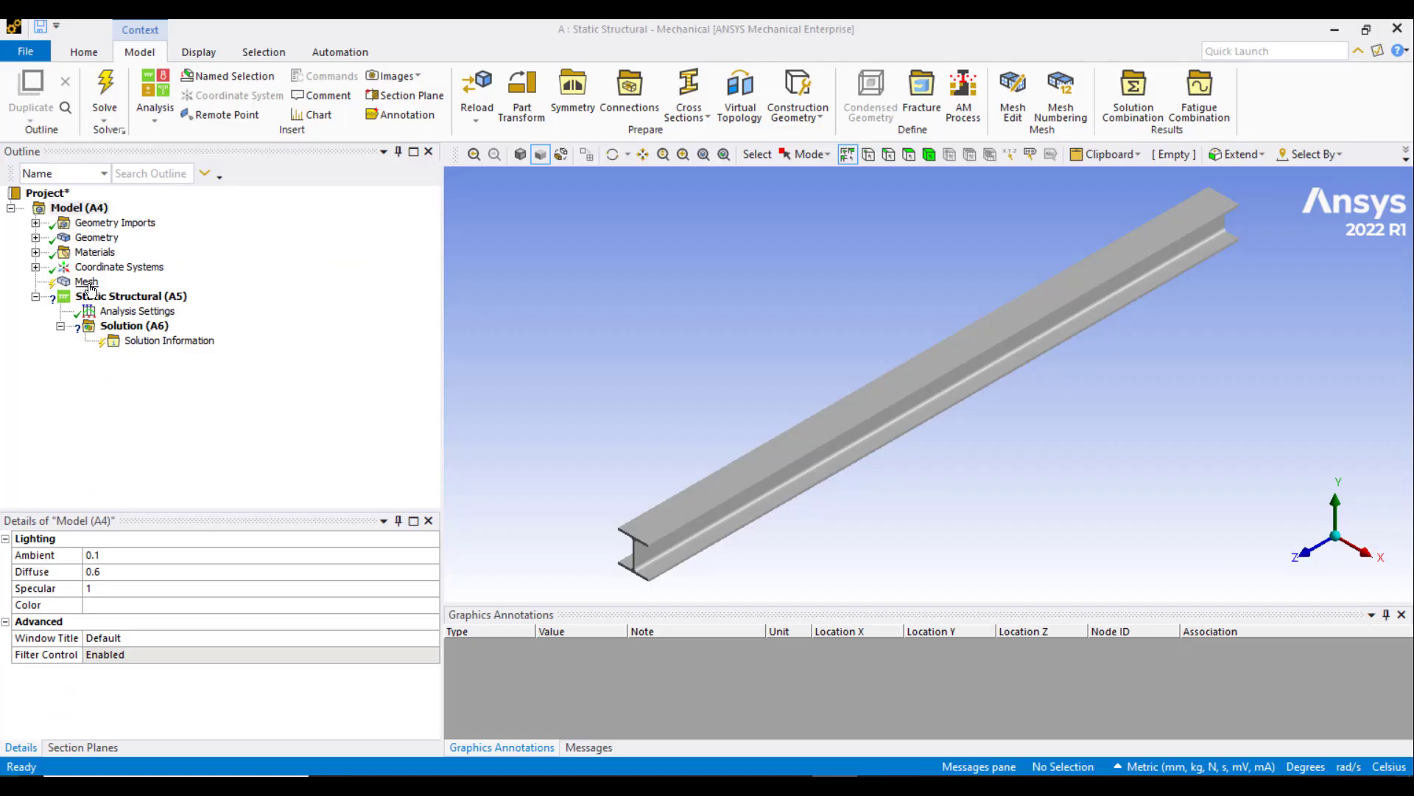
click(86, 282)
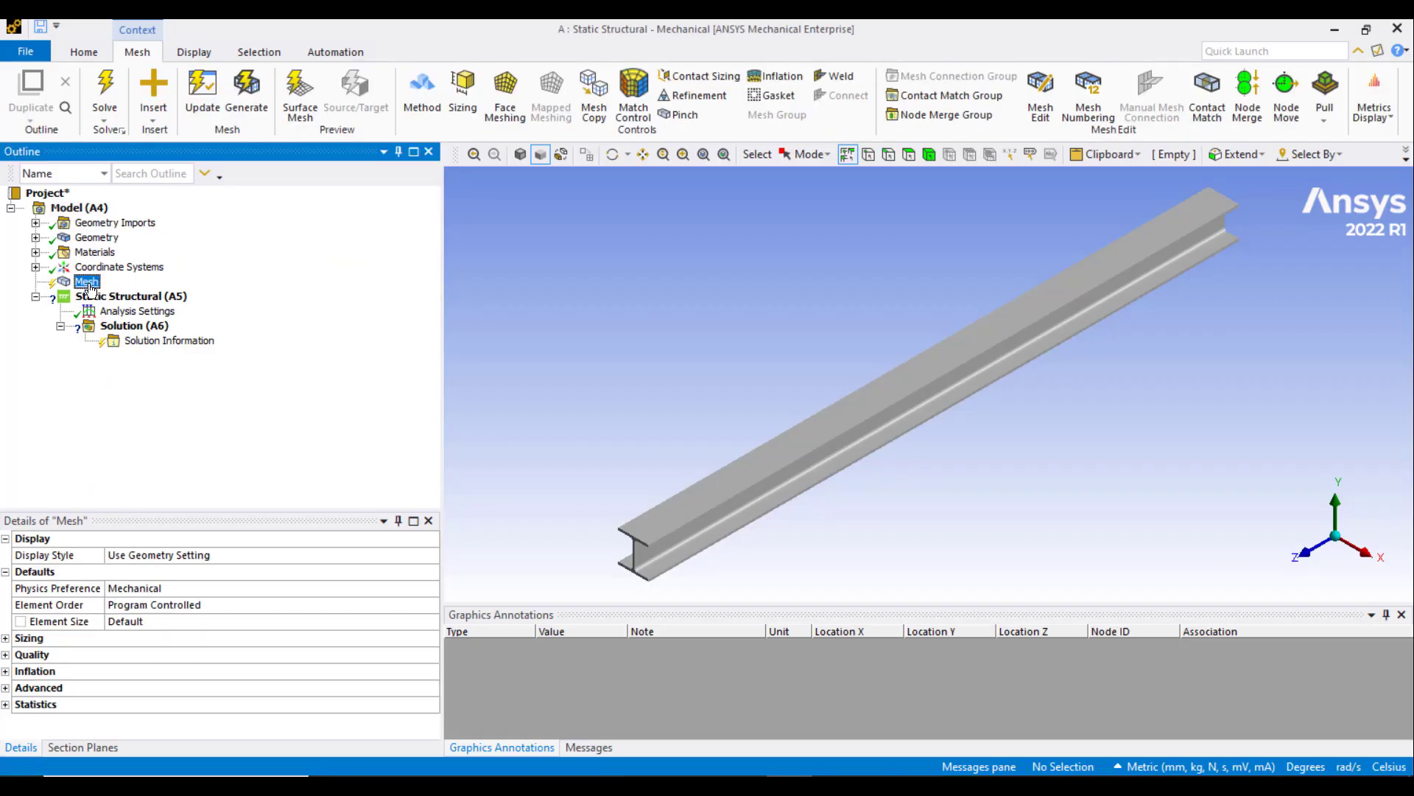
click(158, 619)
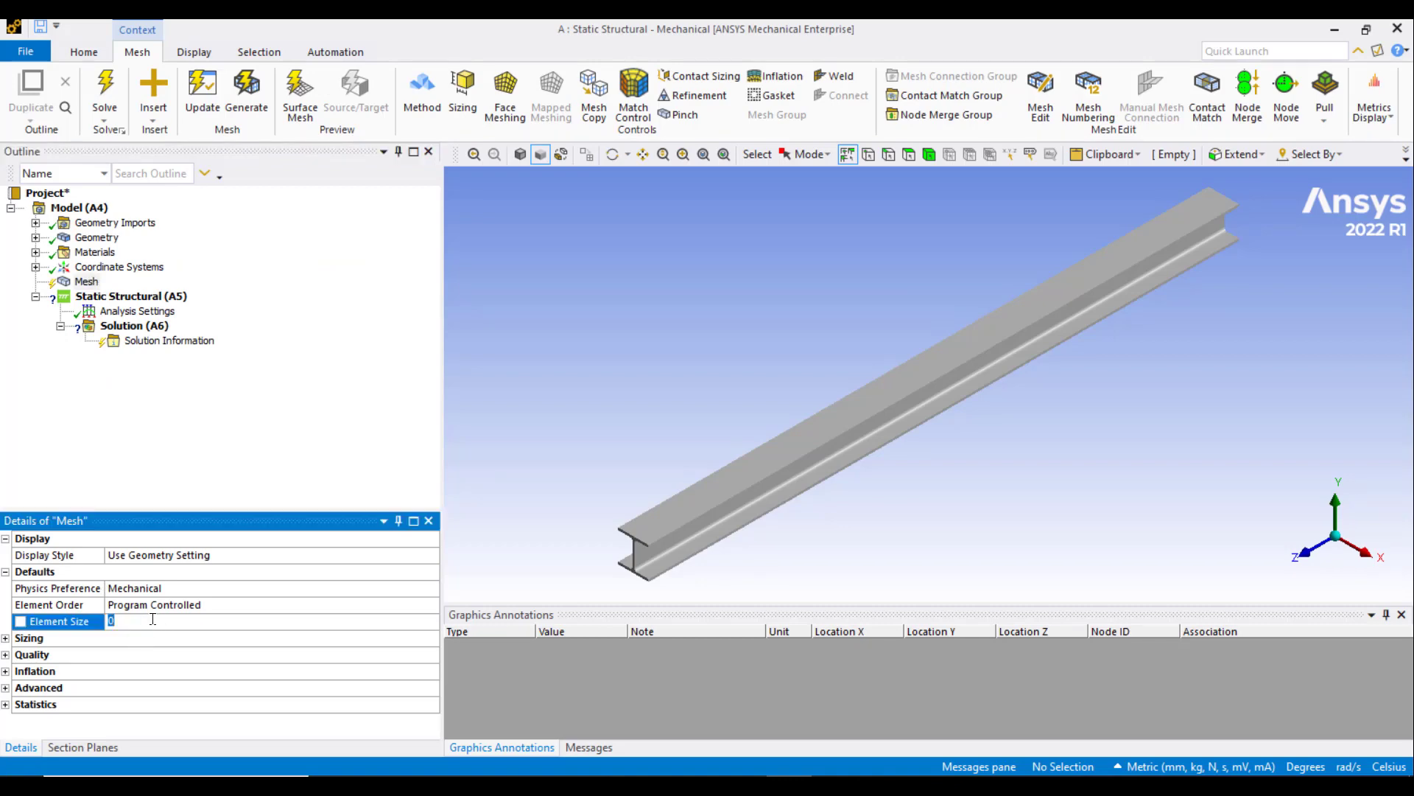
text(20)
key(Return)
Insert a Fixed Support on the beam's near end face.
click(156, 298)
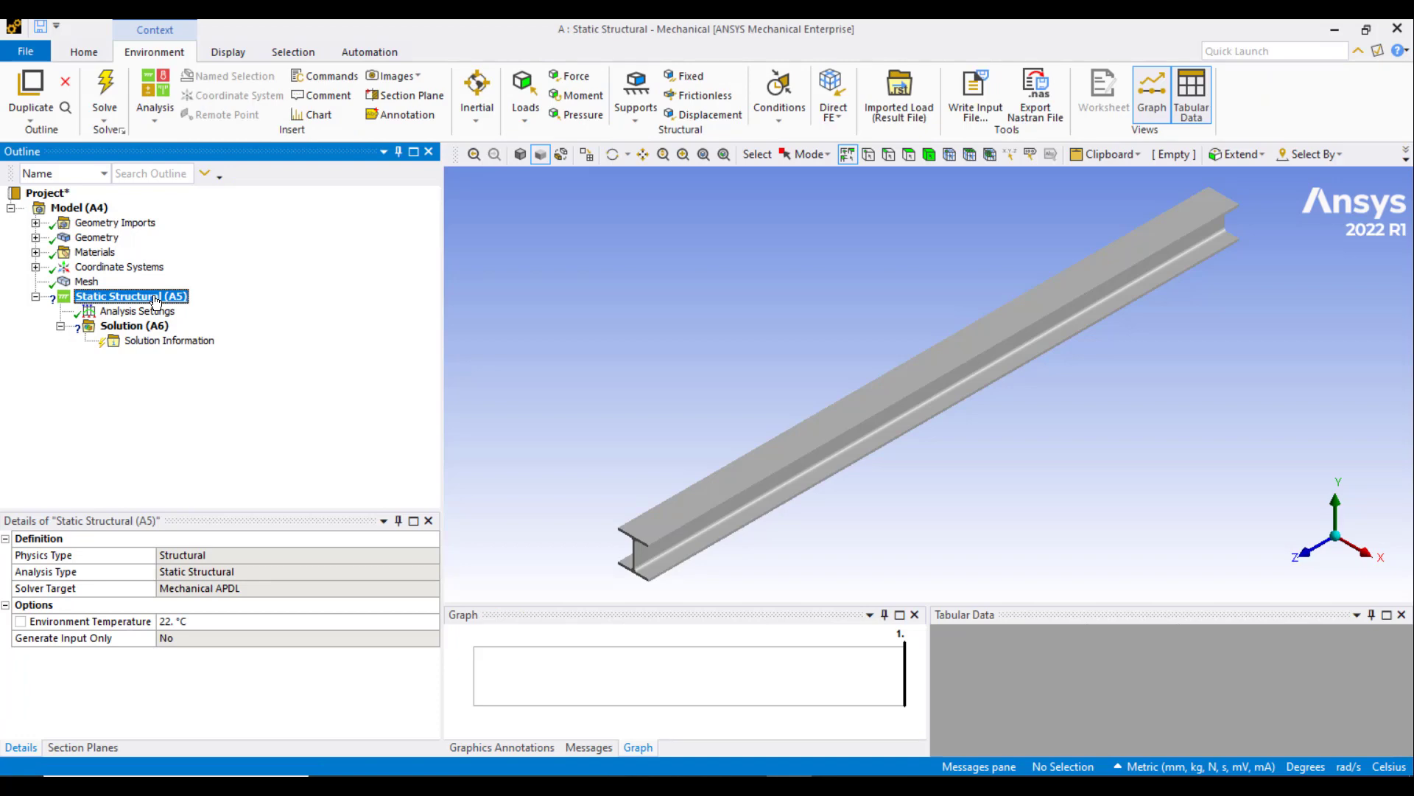
right_click(156, 298)
mouse_move(195, 307)
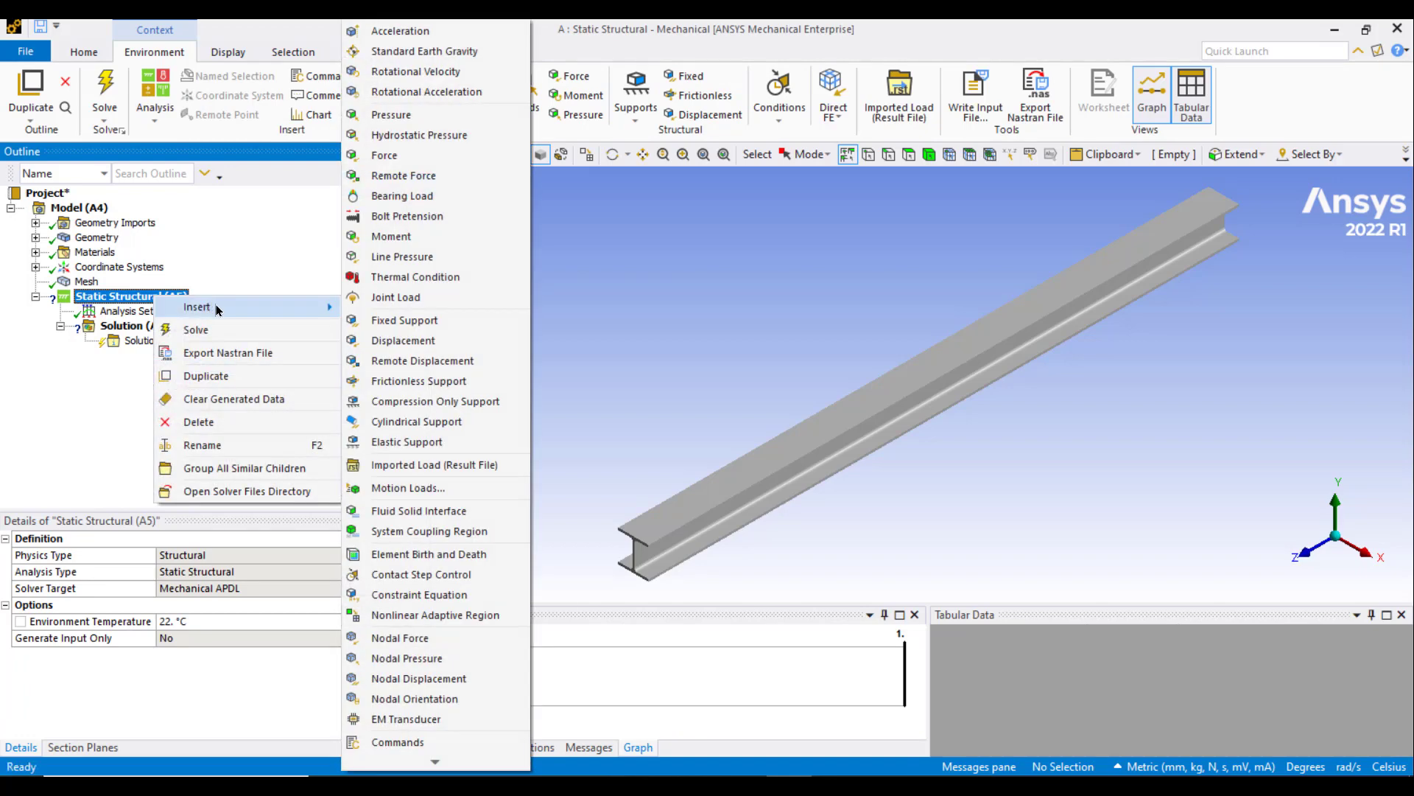
click(383, 319)
right_drag(584, 506, 676, 606)
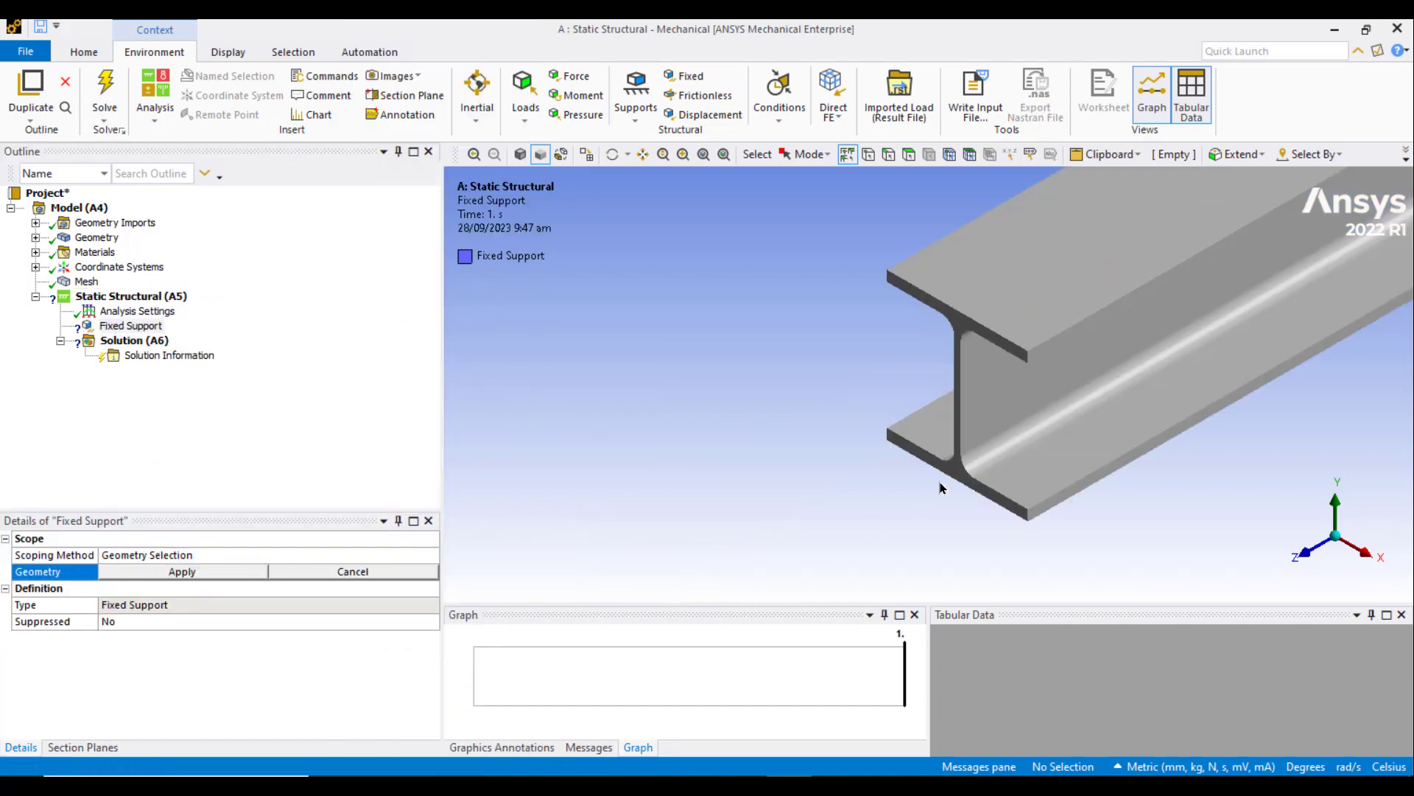
click(960, 325)
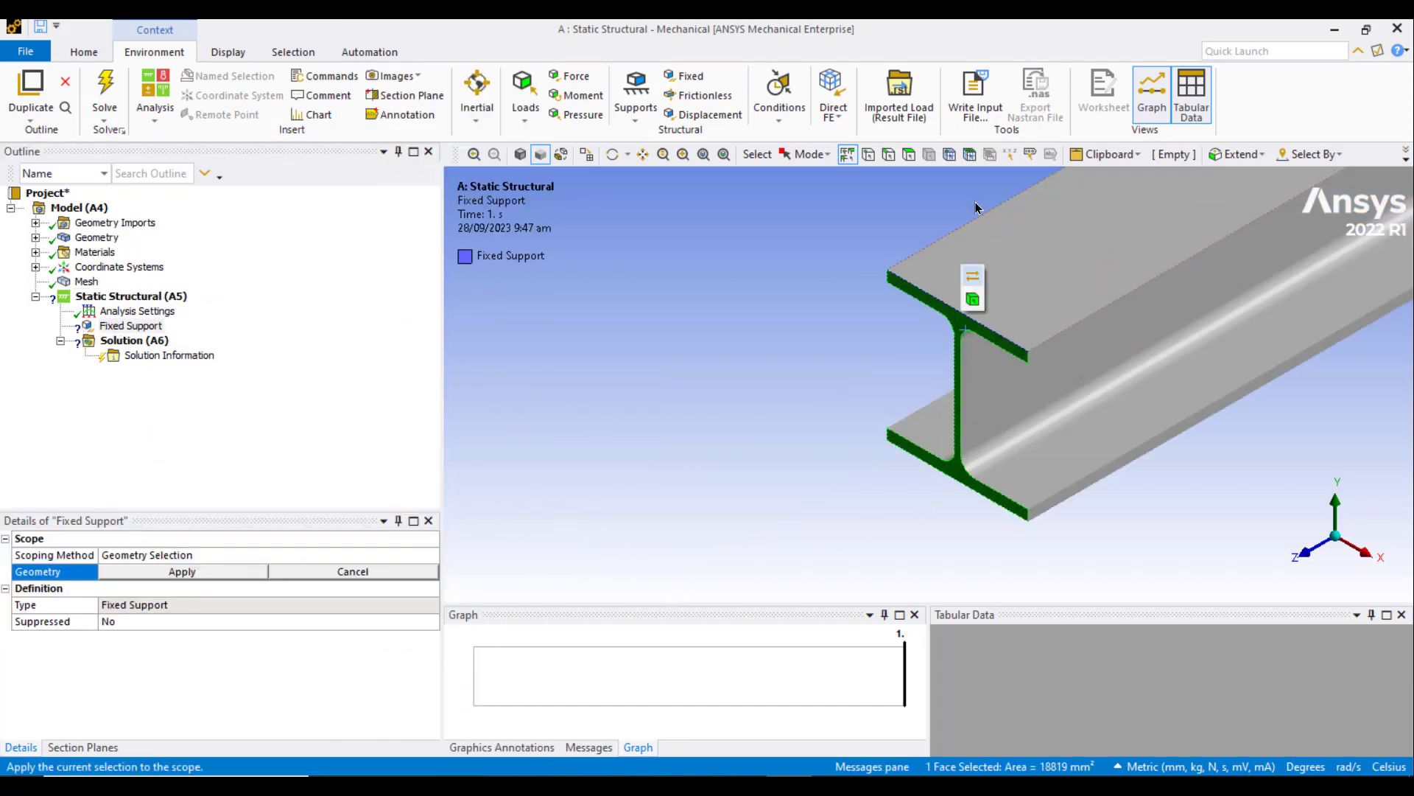
click(909, 156)
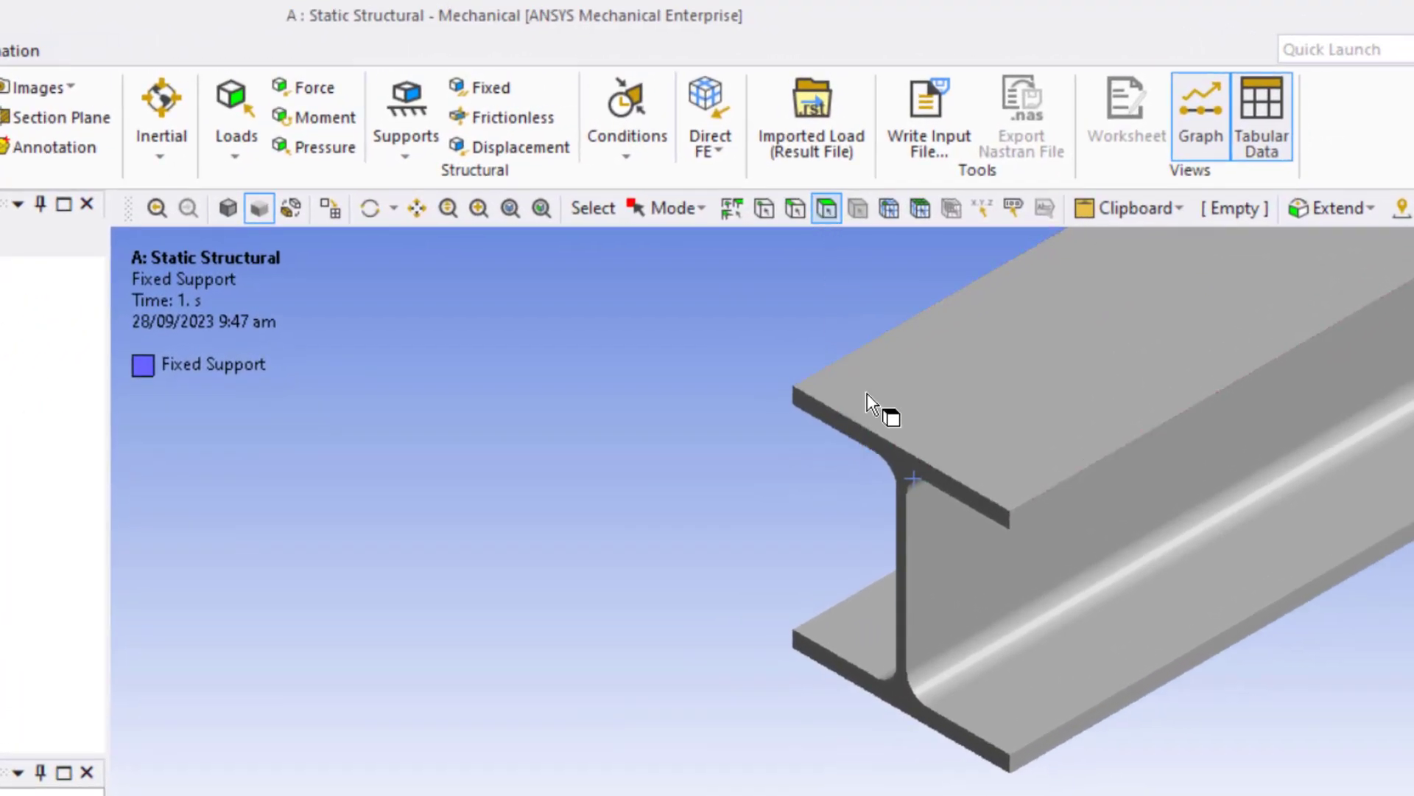
click(905, 469)
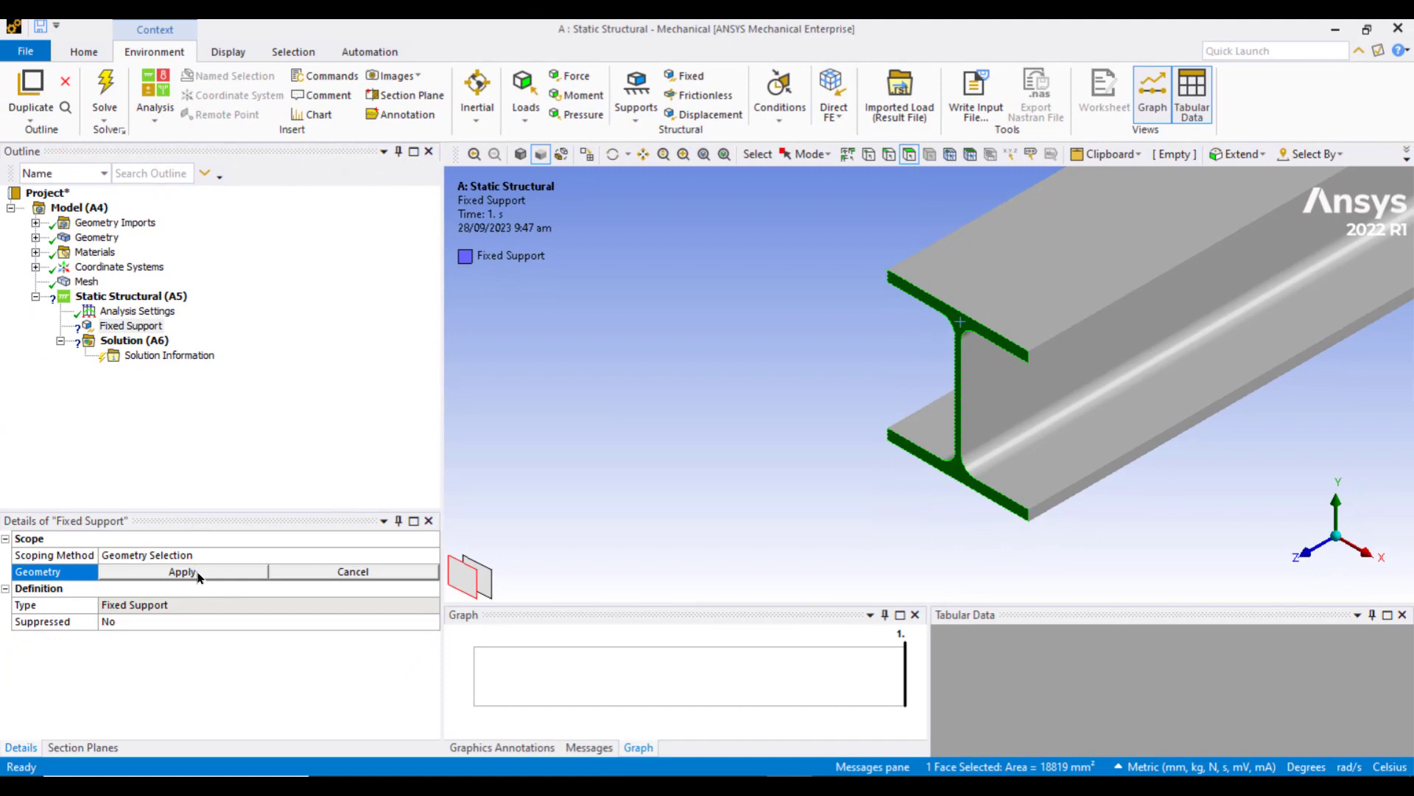
click(196, 573)
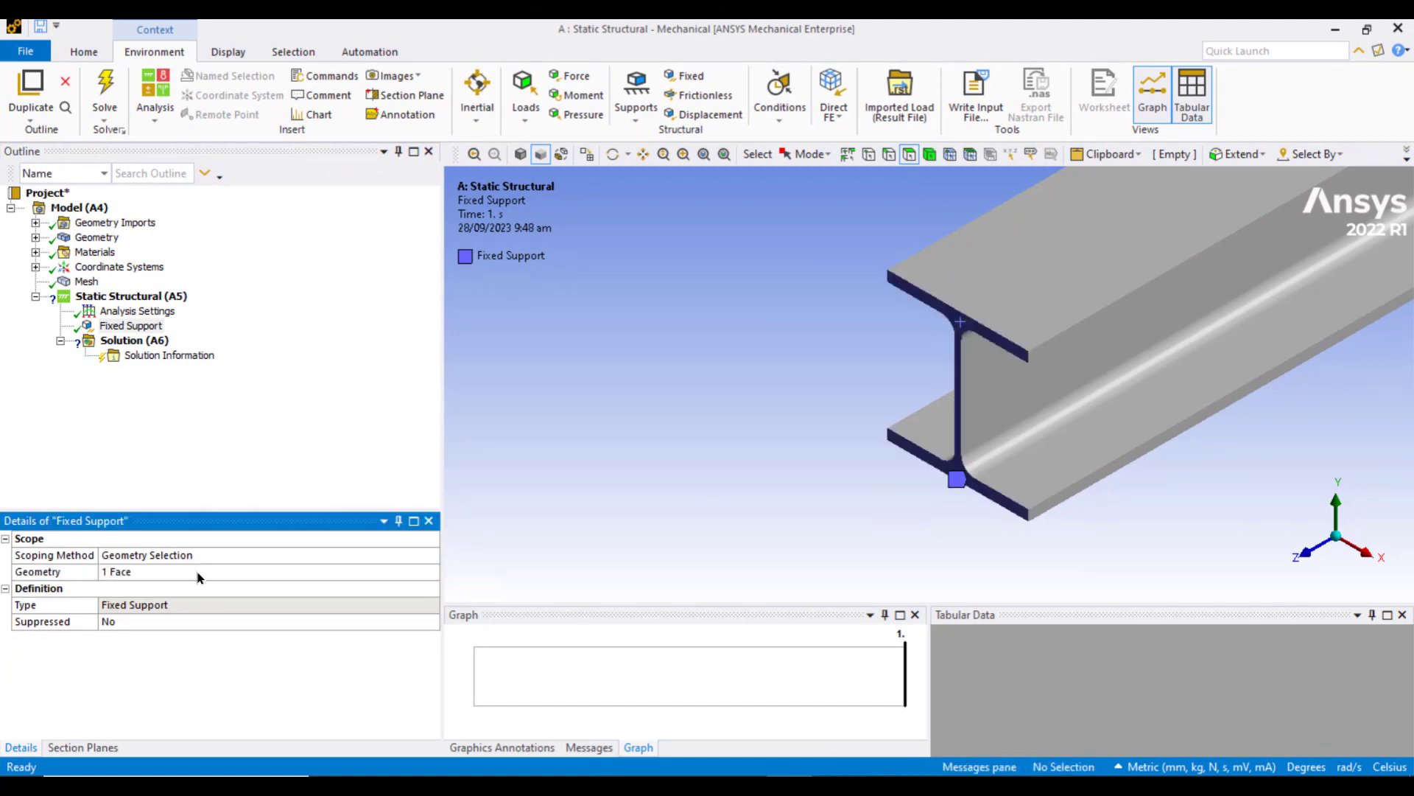
click(704, 155)
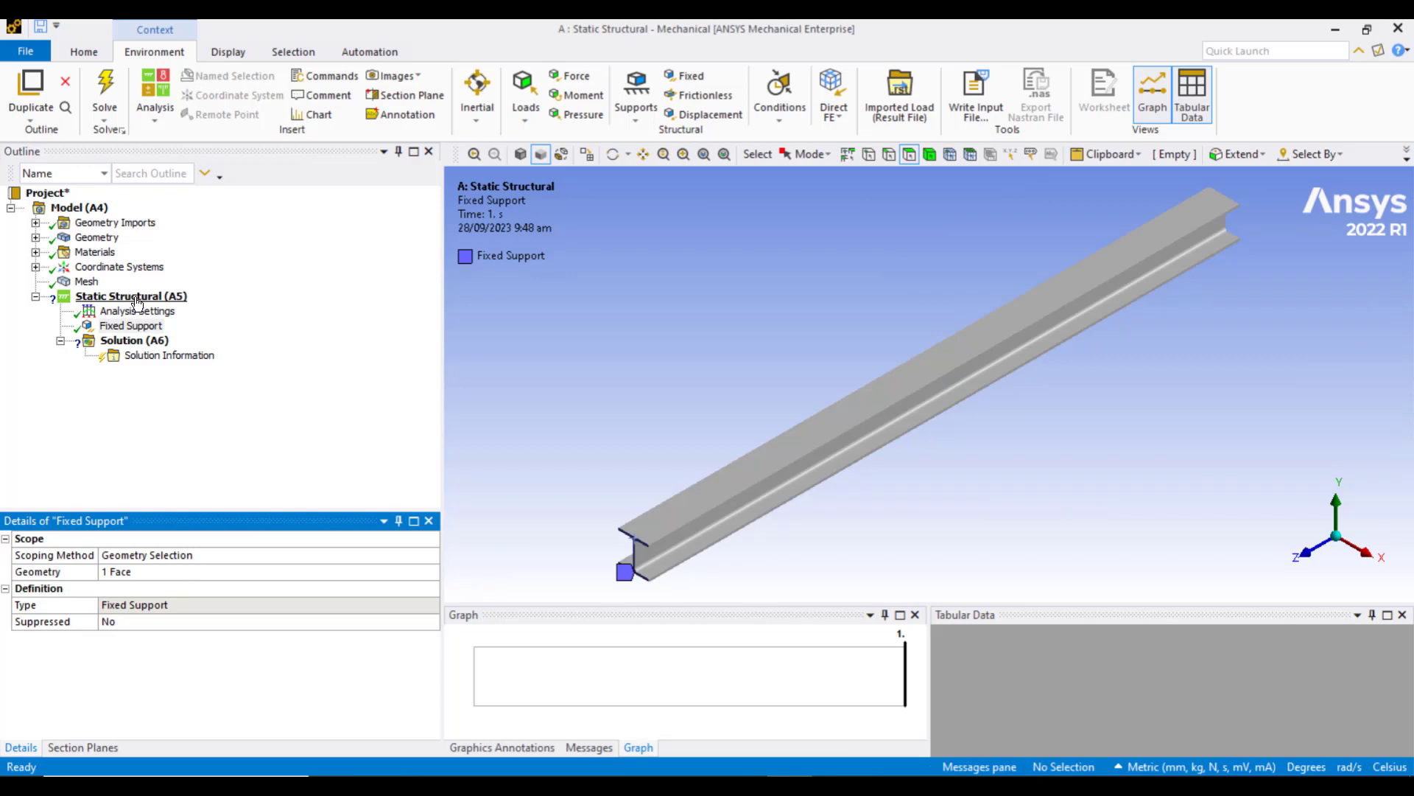
Insert a Force load applied to the beam's top face.
click(137, 302)
right_click(137, 302)
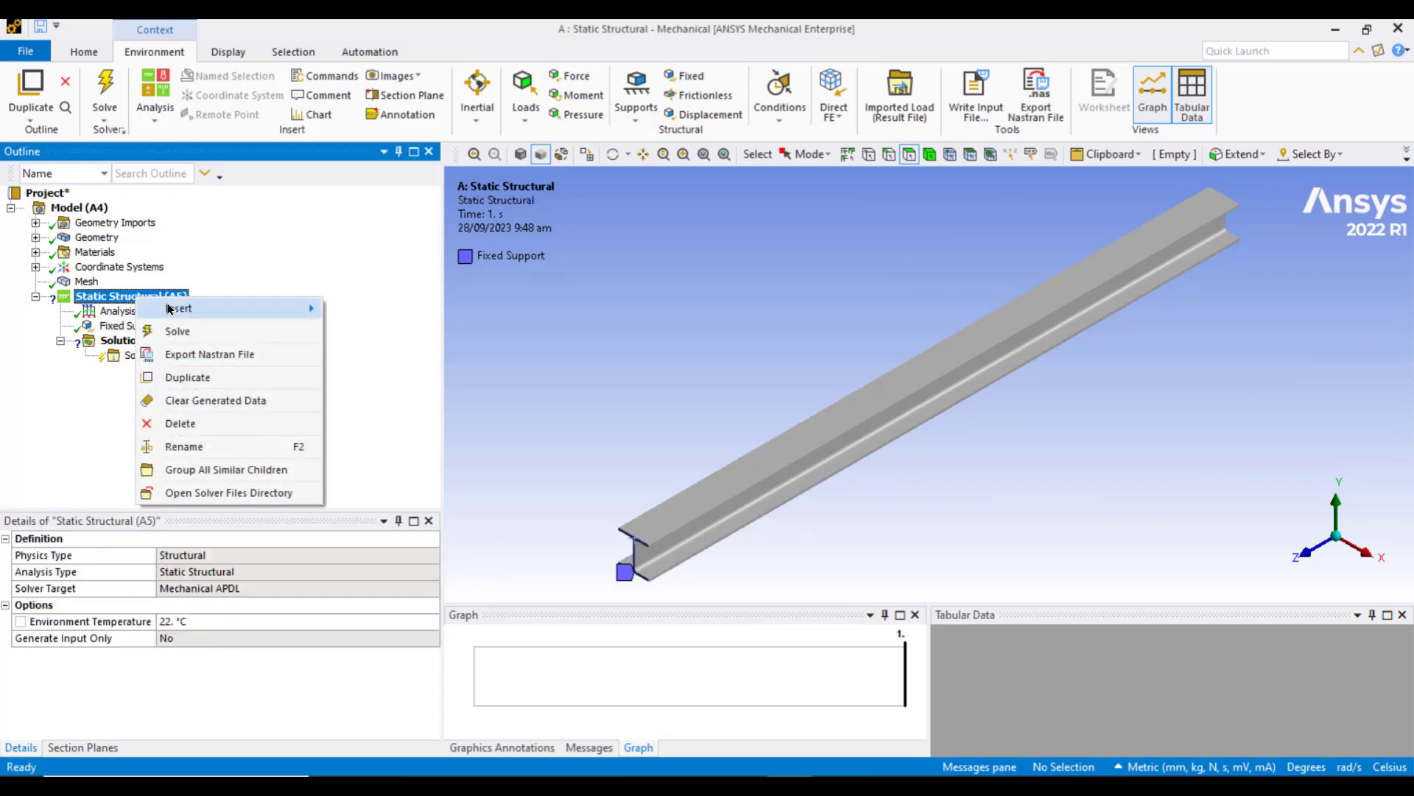
mouse_move(177, 308)
click(366, 156)
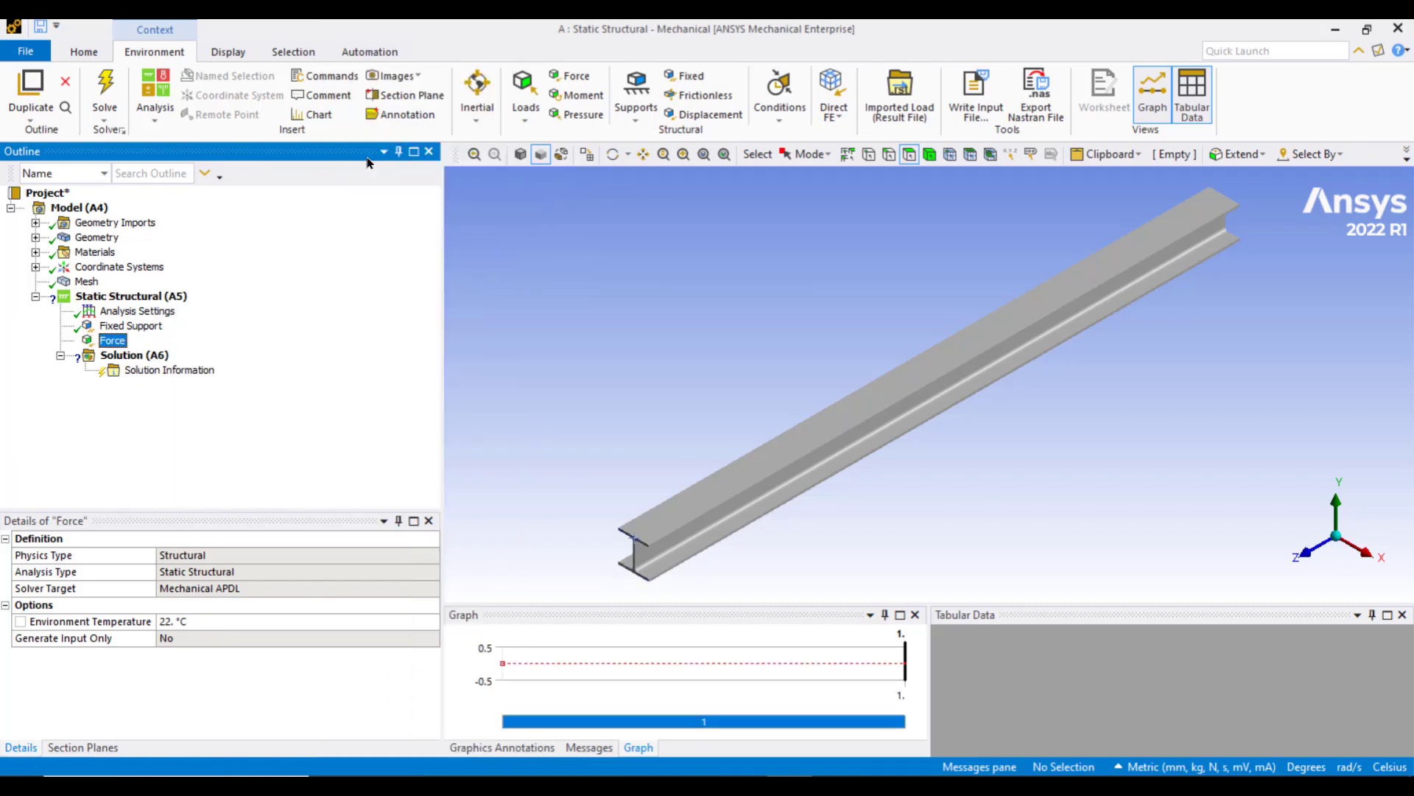
click(875, 400)
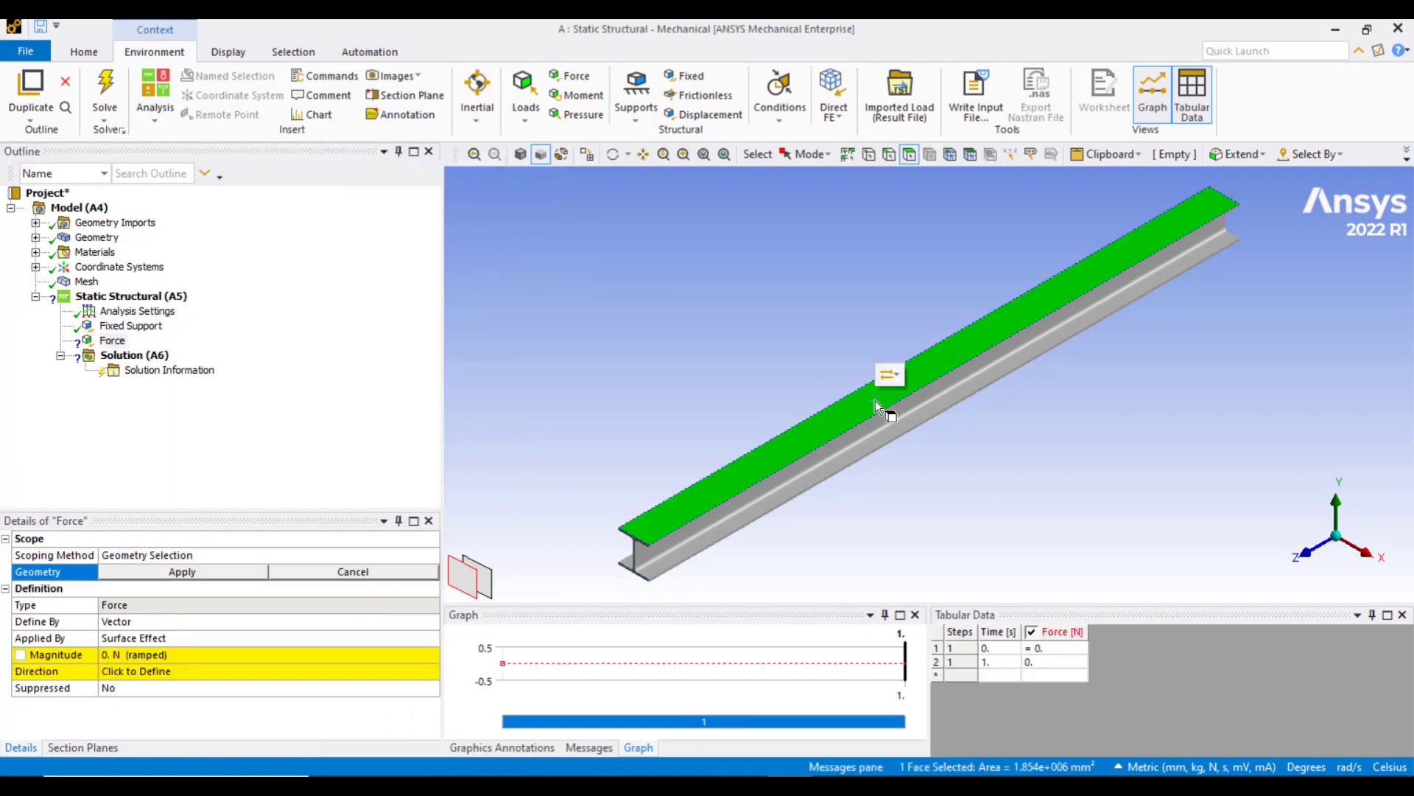
click(196, 574)
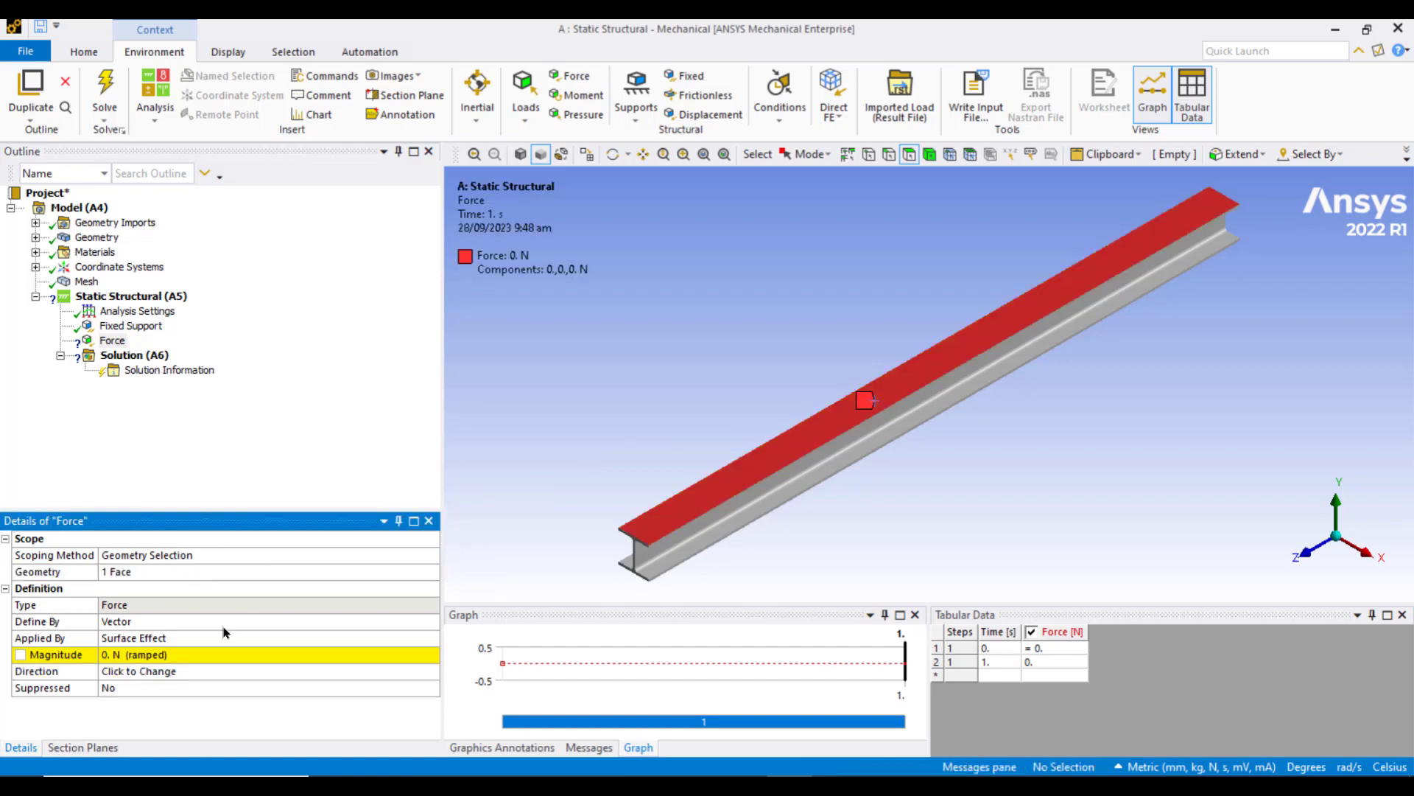
Define the force by Components with a Y component of -30000 N.
click(375, 624)
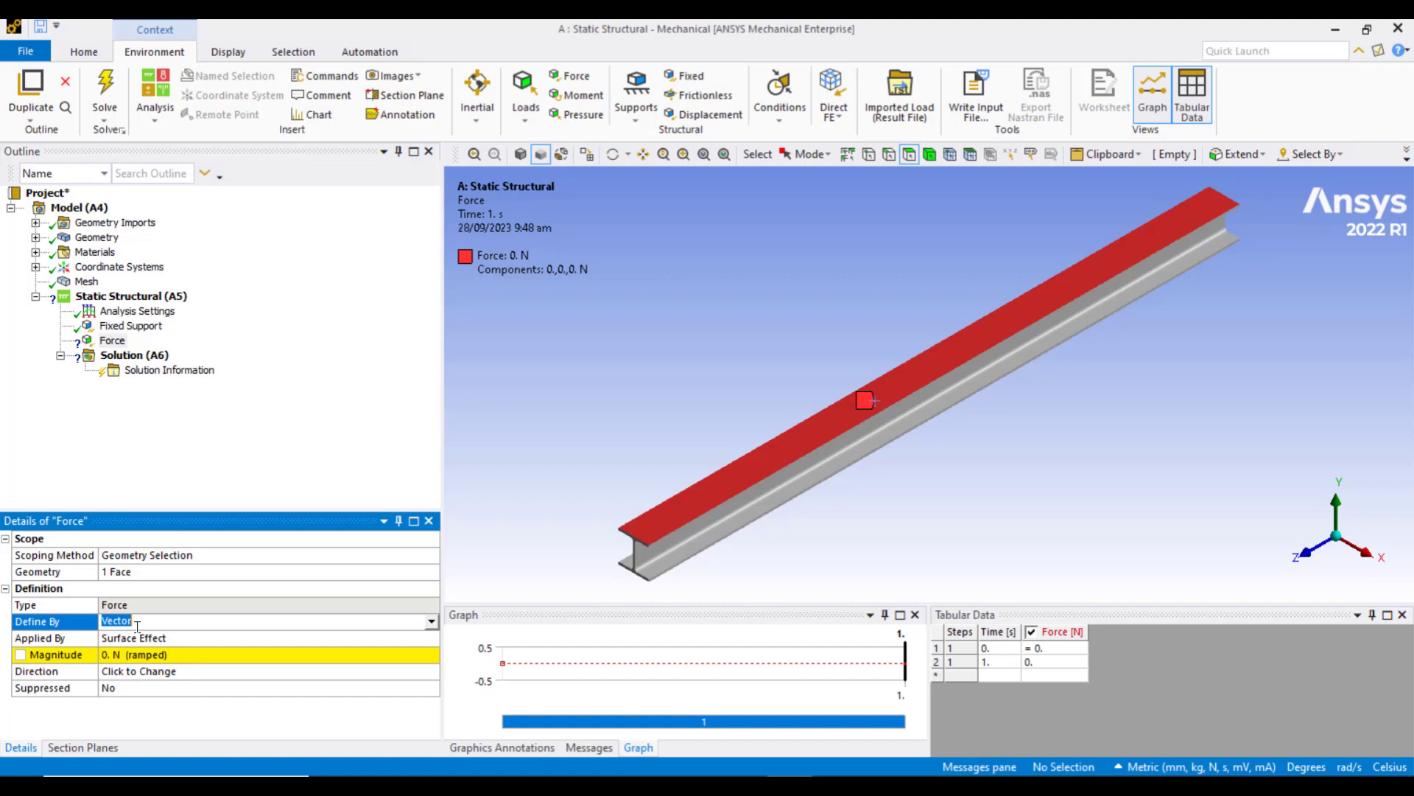
click(431, 621)
click(404, 635)
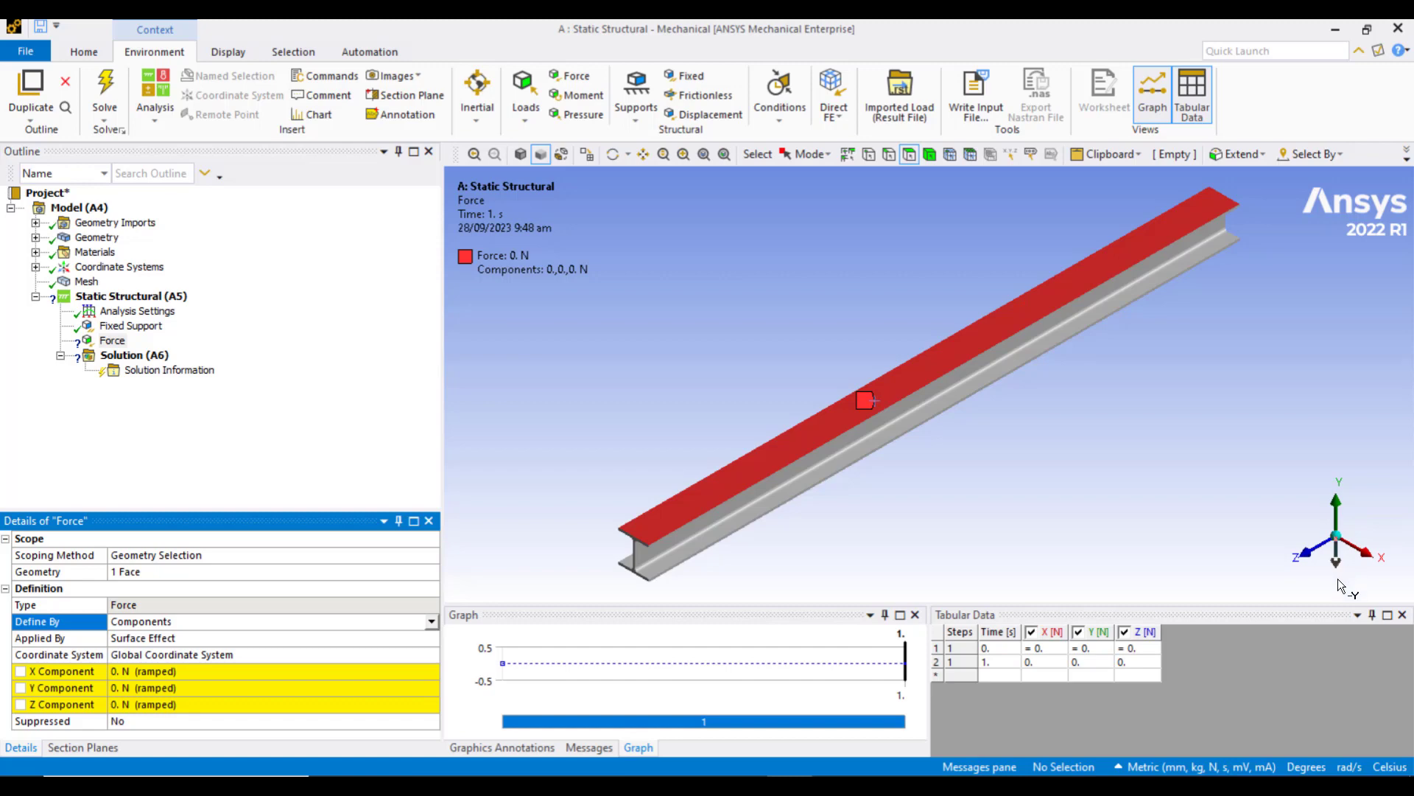
click(220, 685)
text(-)
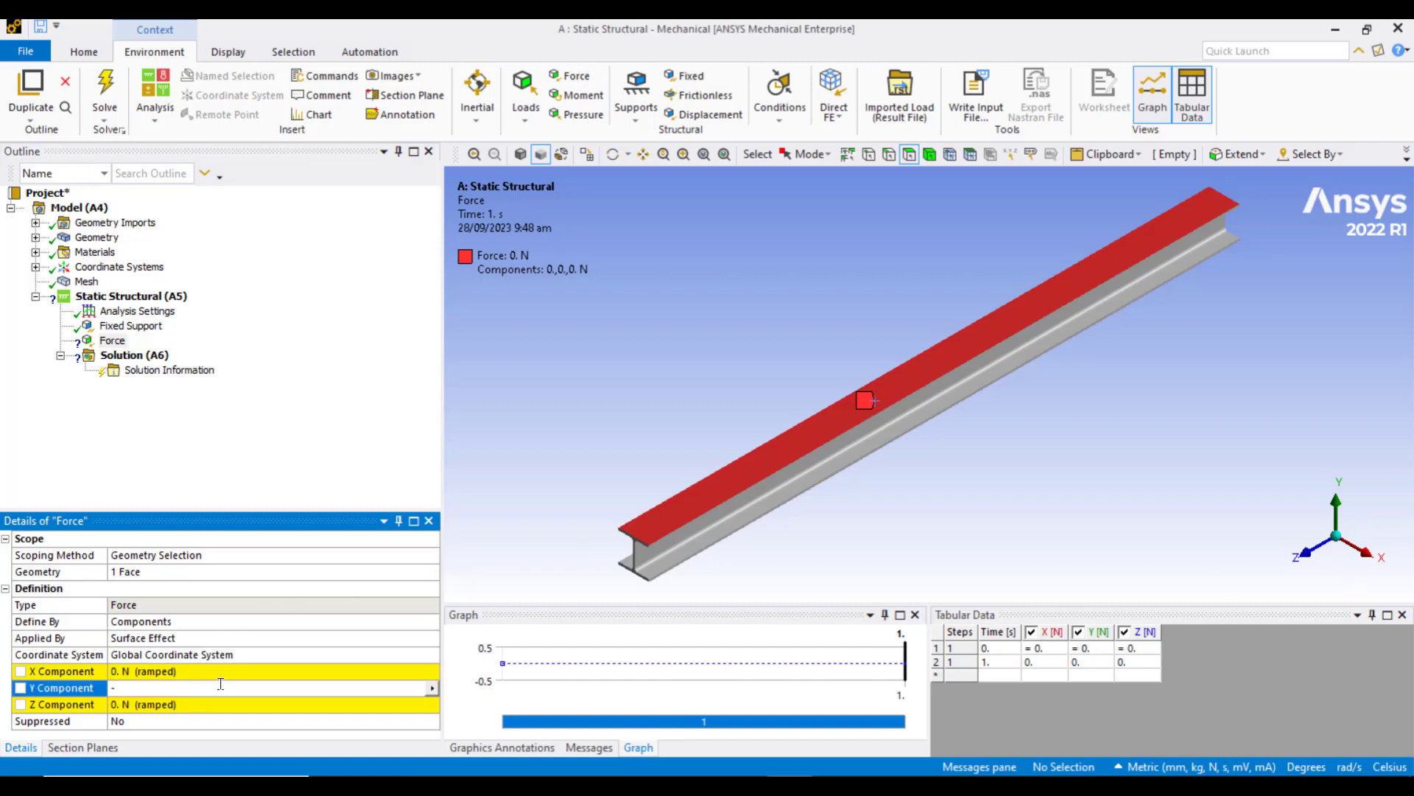
text(30000)
key(Return)
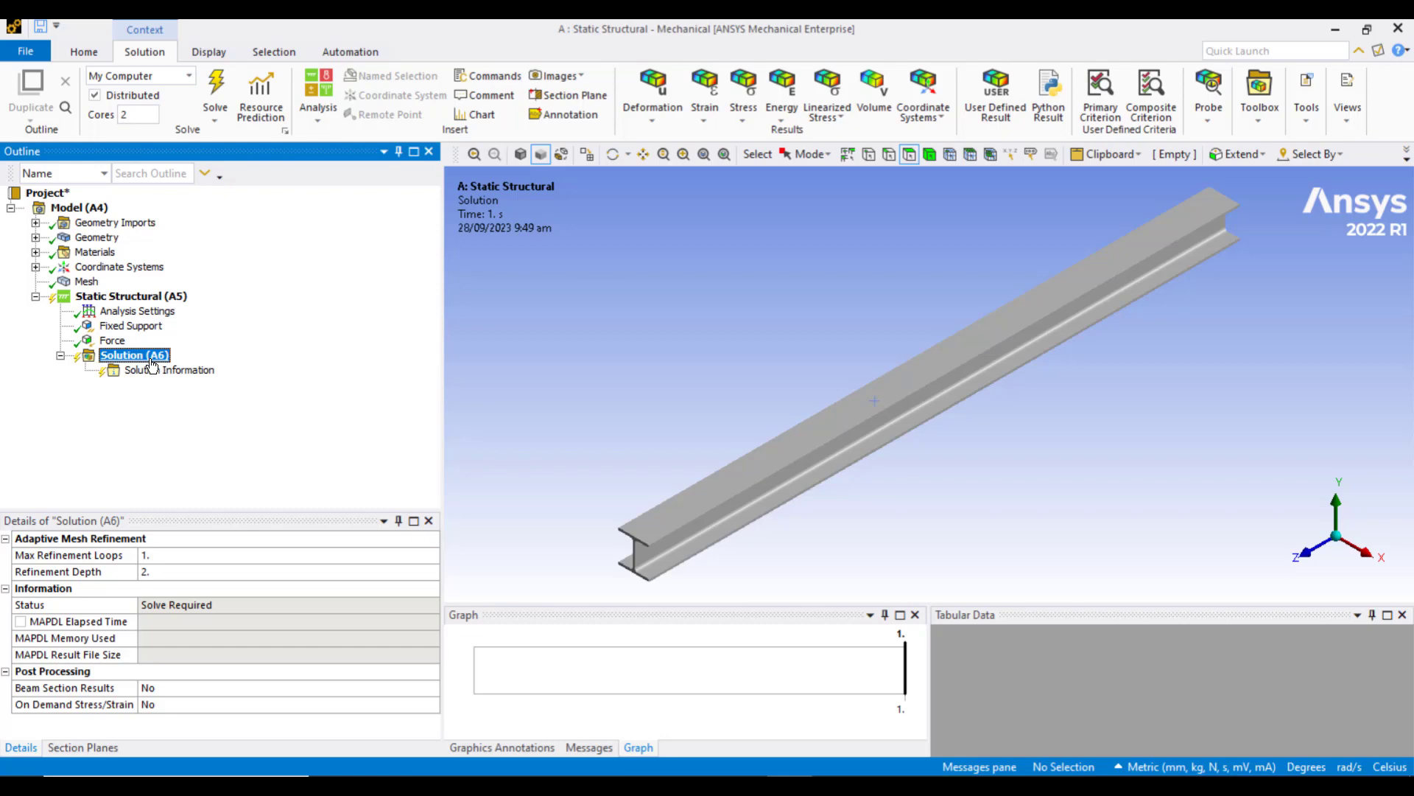
Add a Total Deformation result under Solution.
right_click(153, 364)
mouse_move(197, 371)
mouse_move(404, 372)
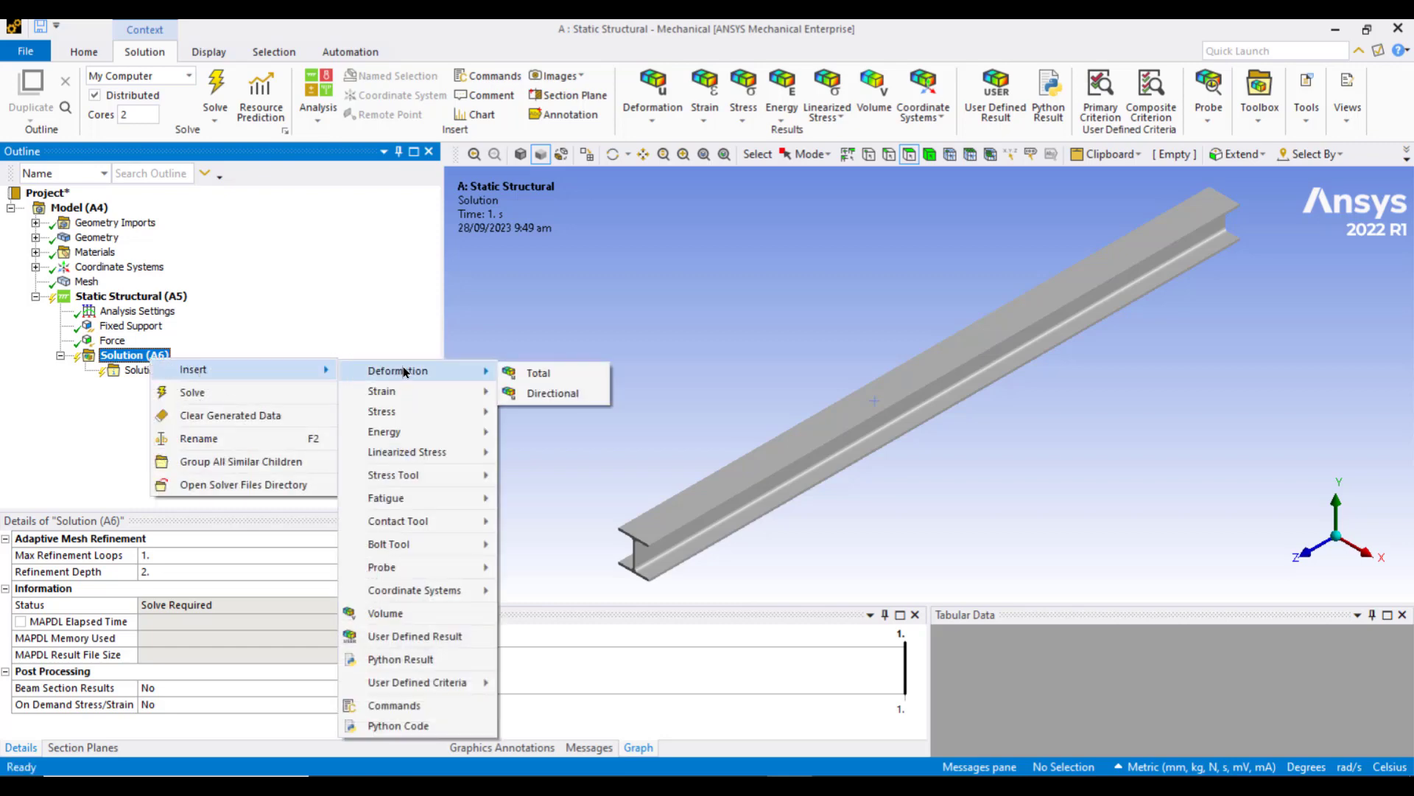
click(536, 374)
Add an Equivalent (von-Mises) Stress result and solve, reaching 63.879 MPa maximum.
click(140, 359)
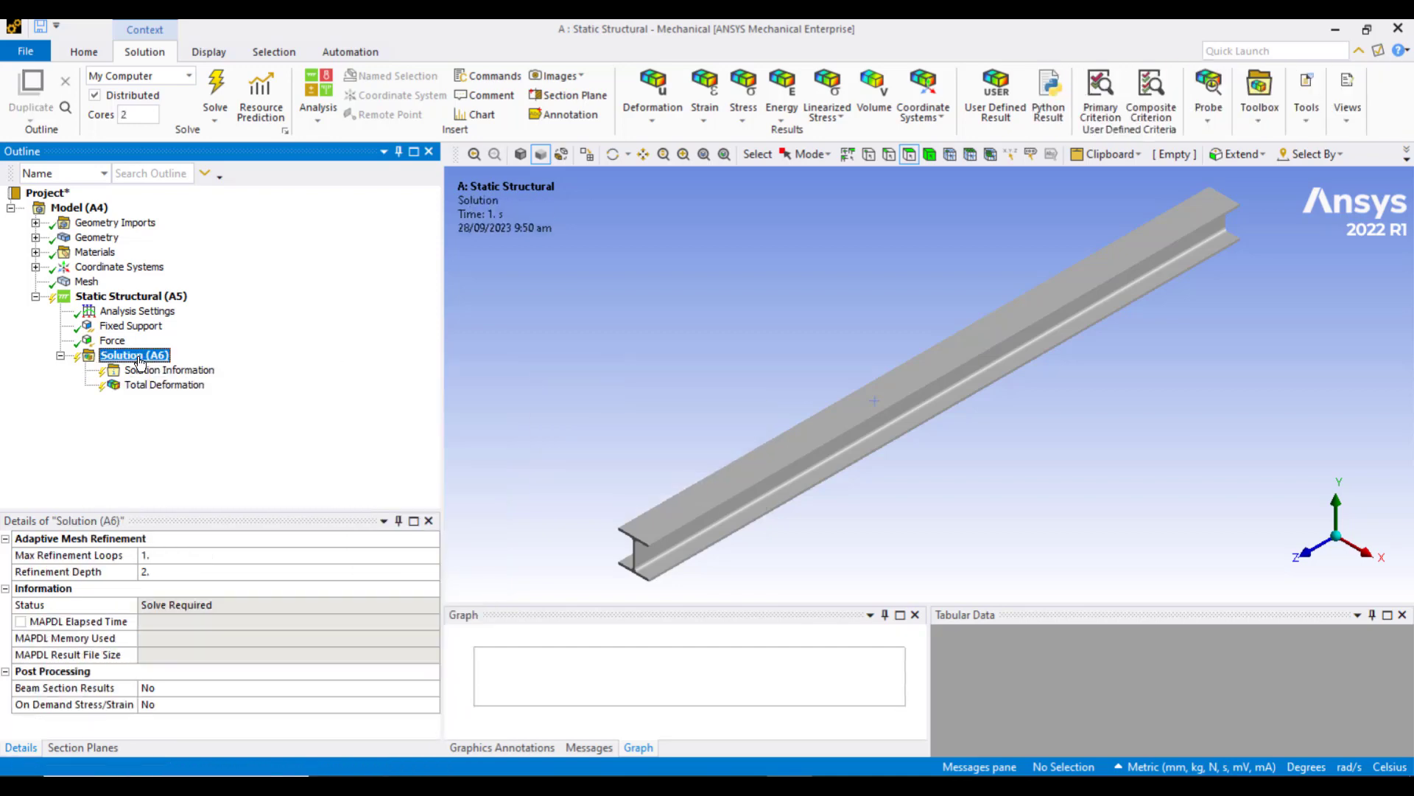
right_click(140, 361)
mouse_move(193, 368)
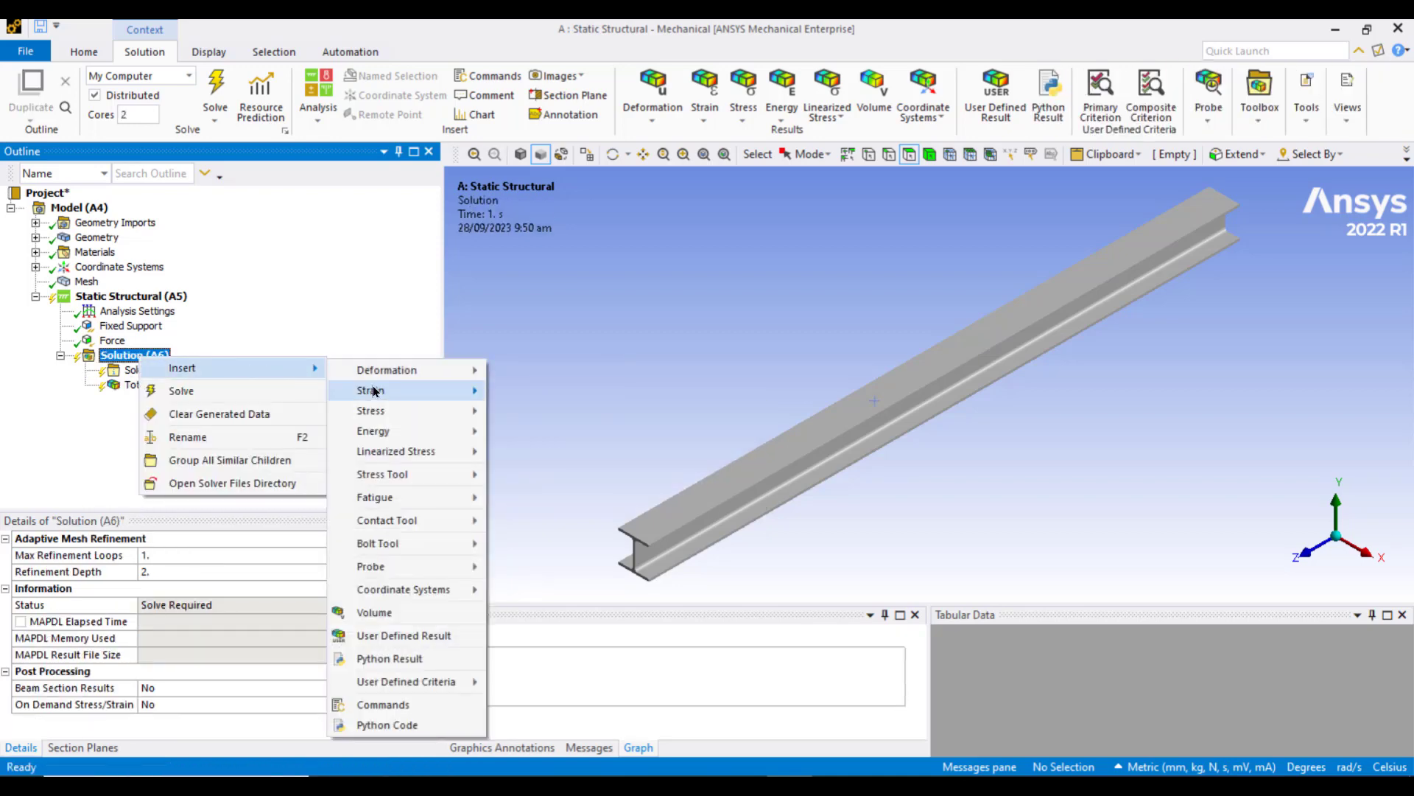
mouse_move(372, 410)
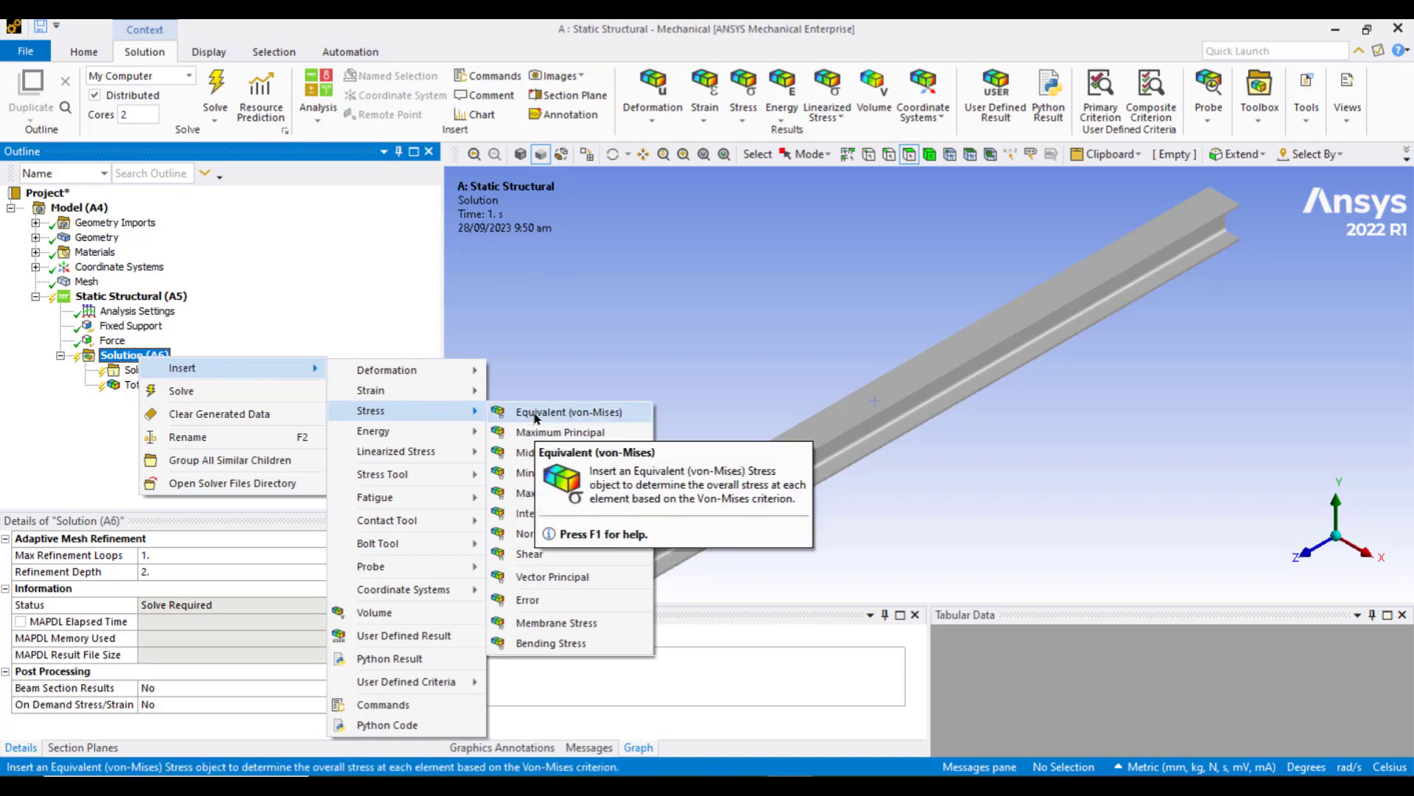
click(536, 416)
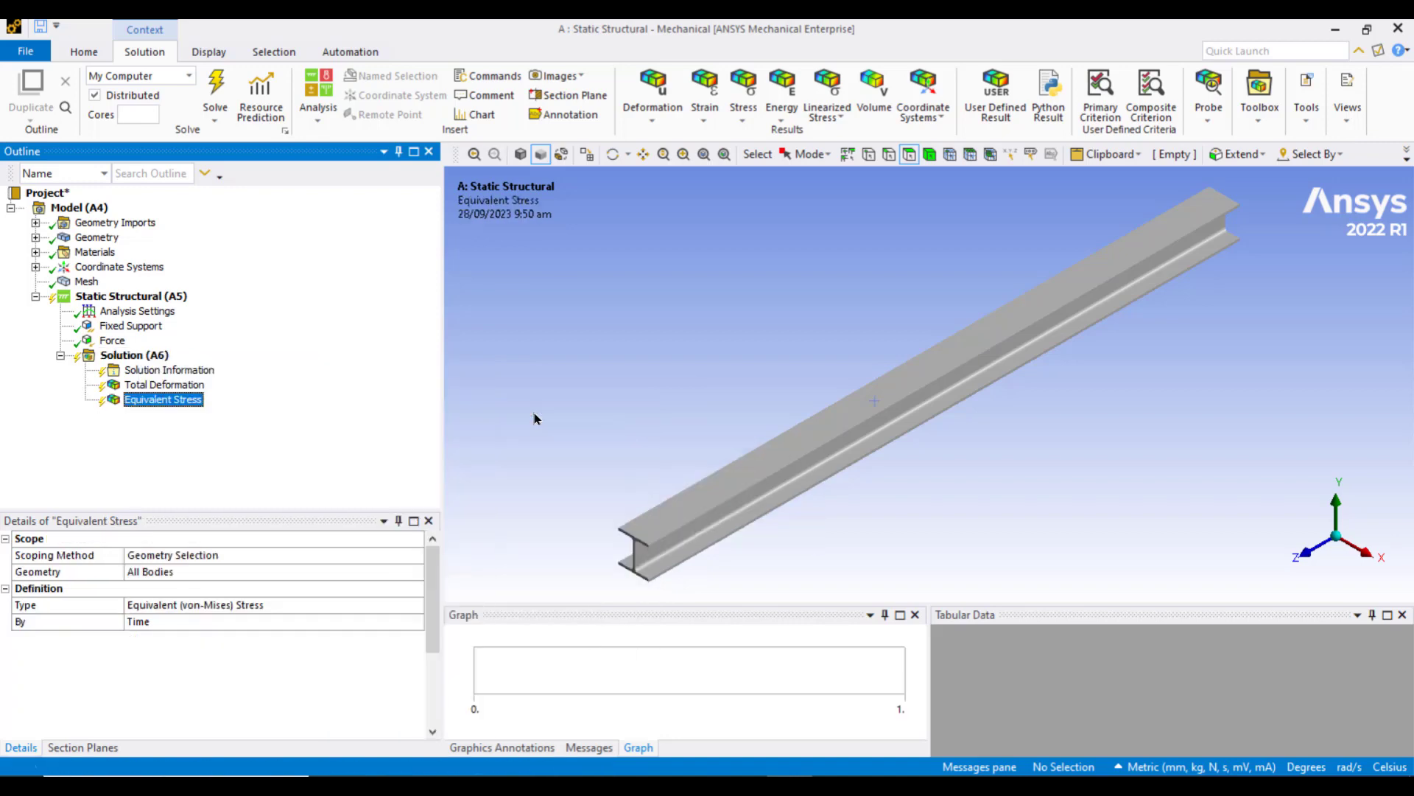
click(217, 88)
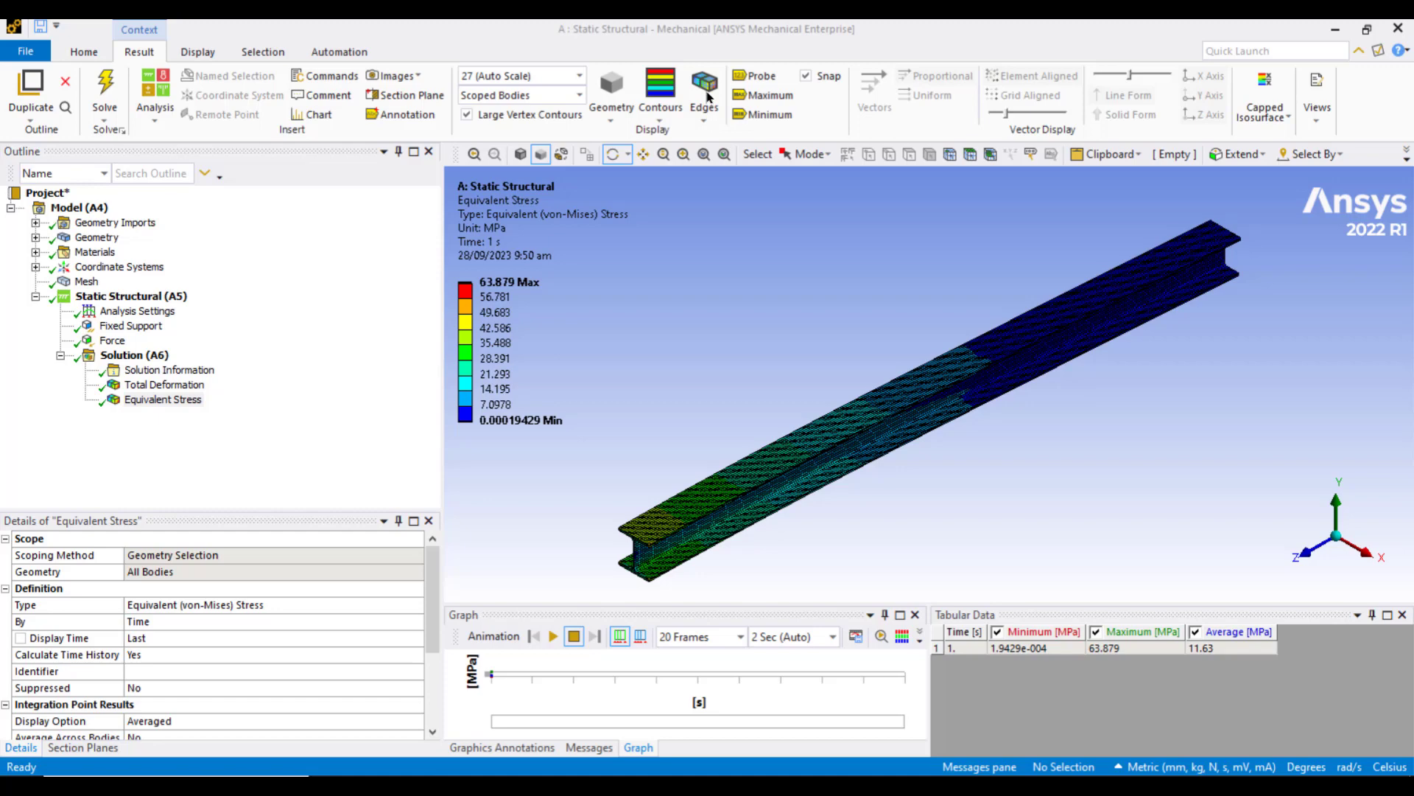
Set mesh edges to No WireFrame and zoom onto the beam's near end.
click(707, 96)
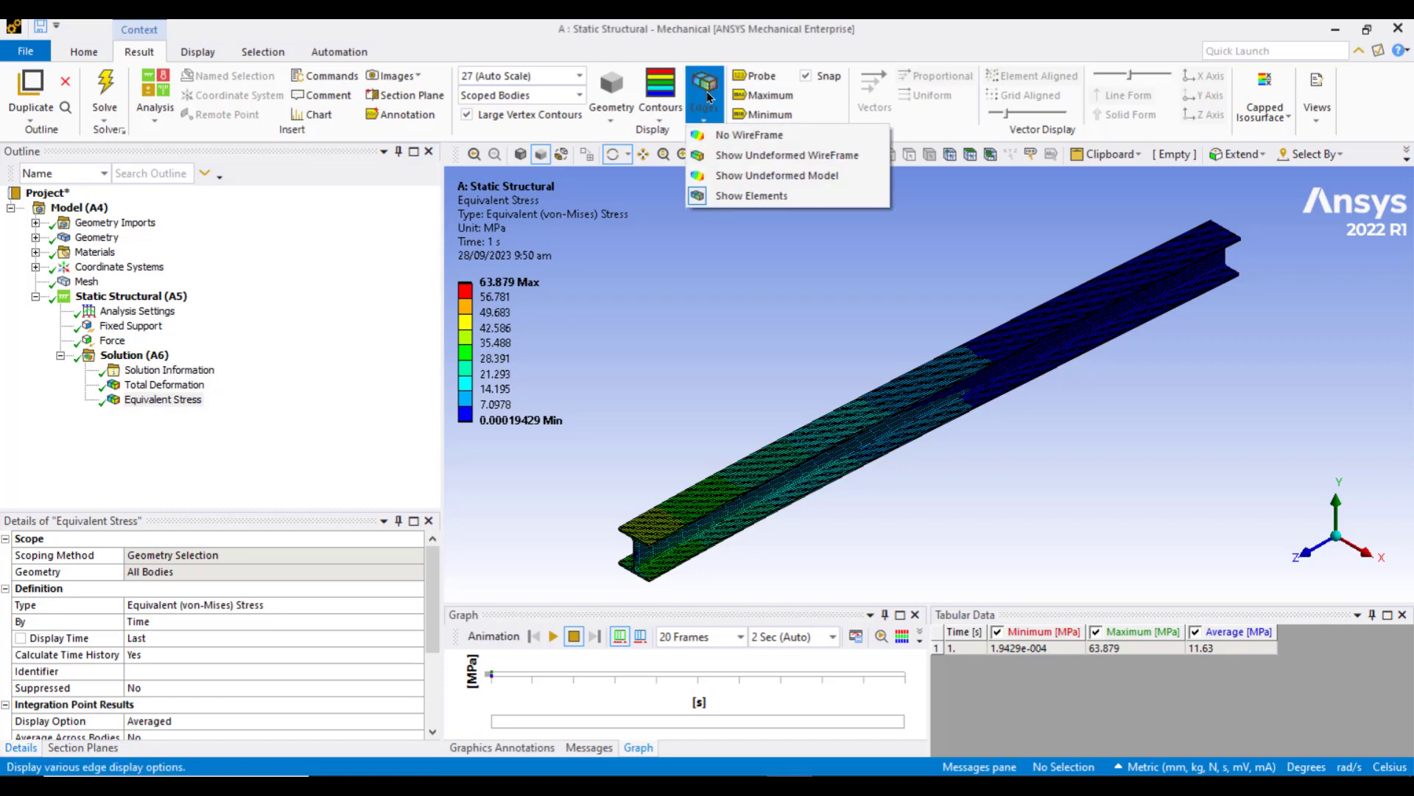
click(731, 137)
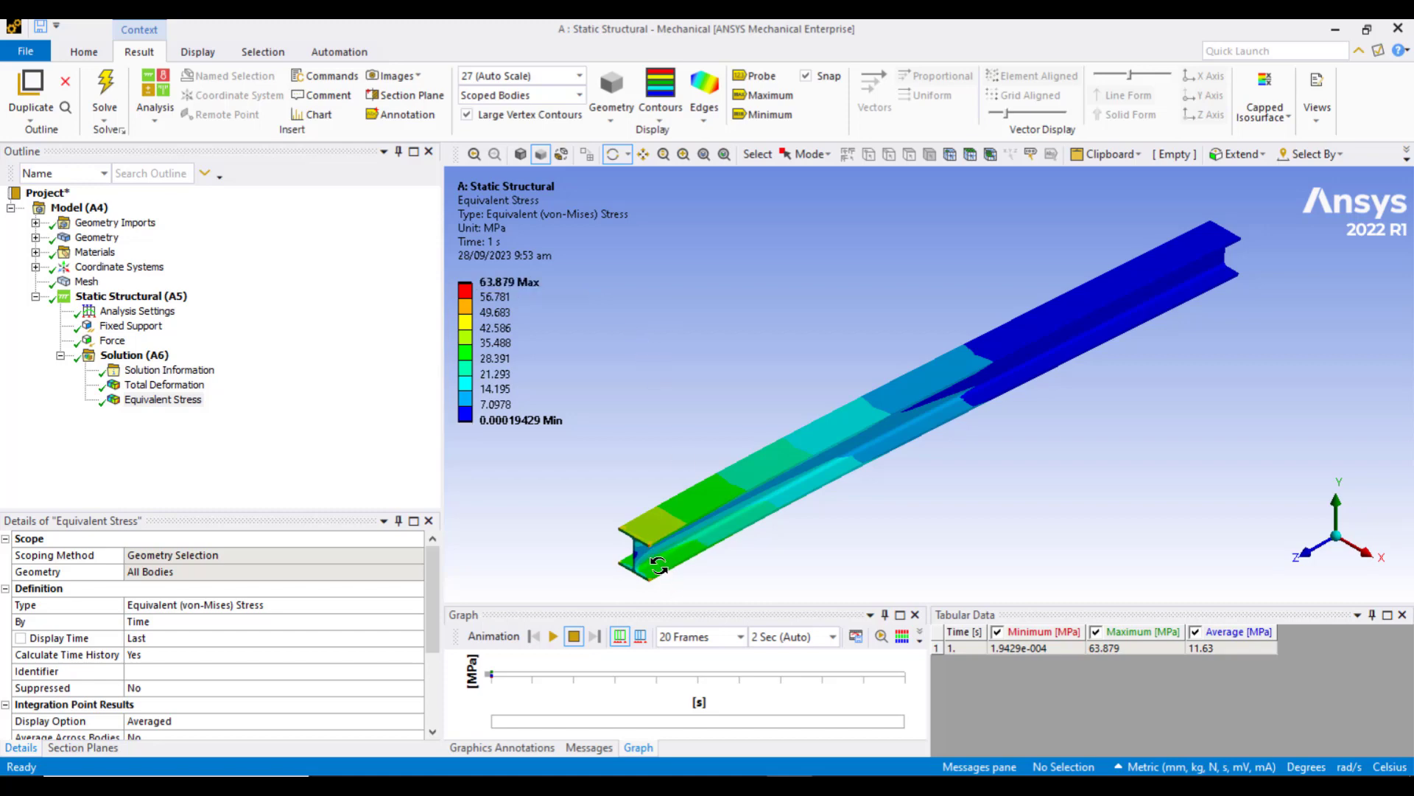
right_drag(609, 506, 685, 592)
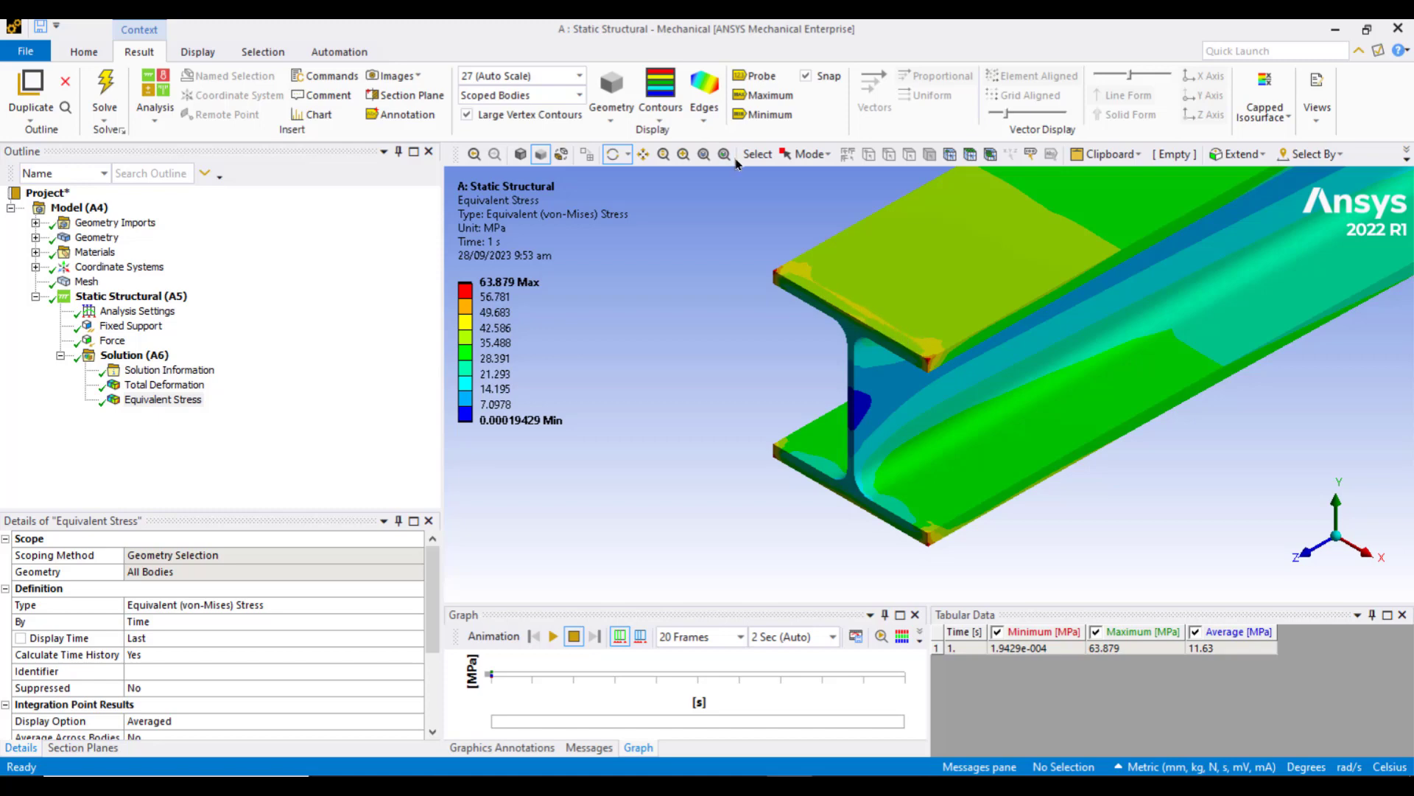
Probe three flange-edge points reading 38.148, 40.963 and 41.024 MPa.
click(760, 77)
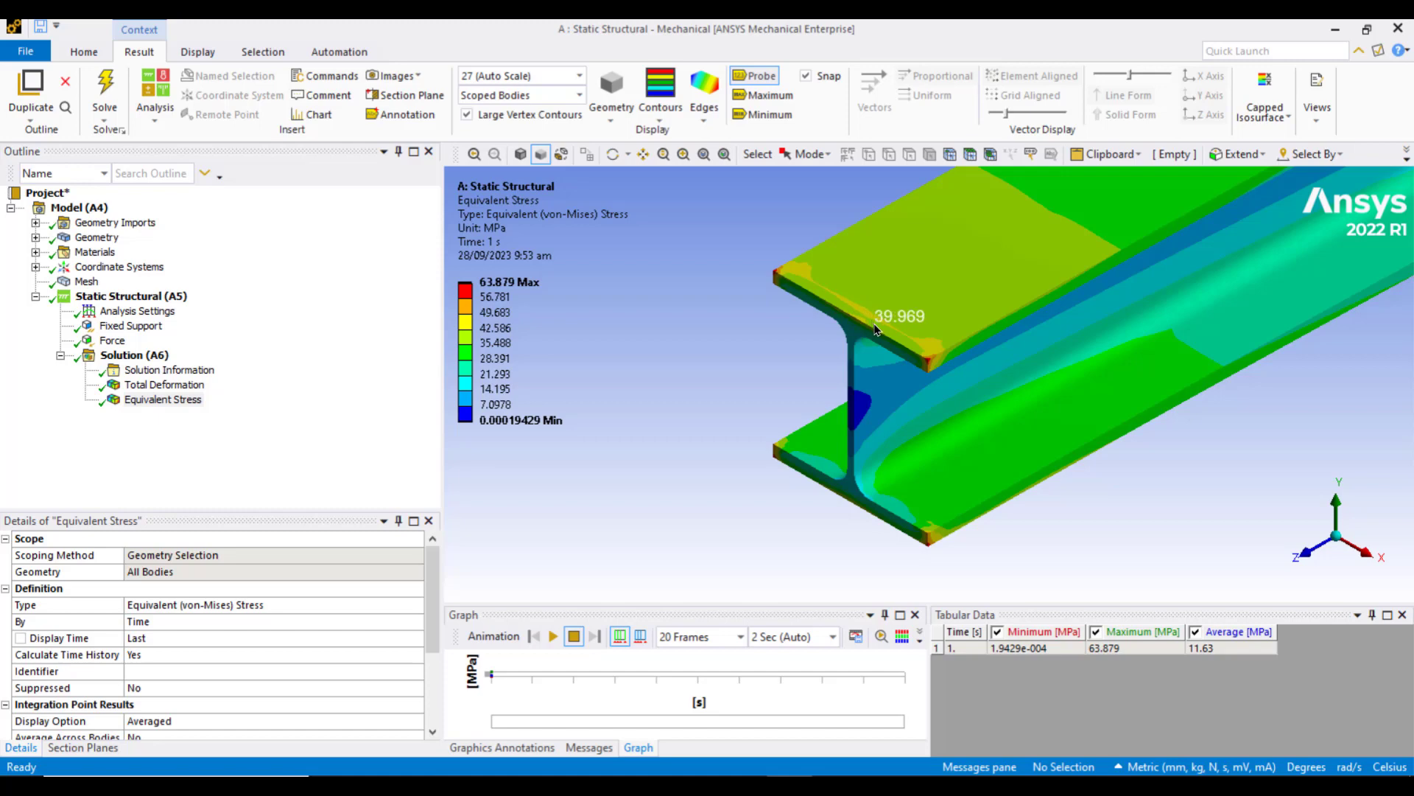
click(913, 353)
click(872, 320)
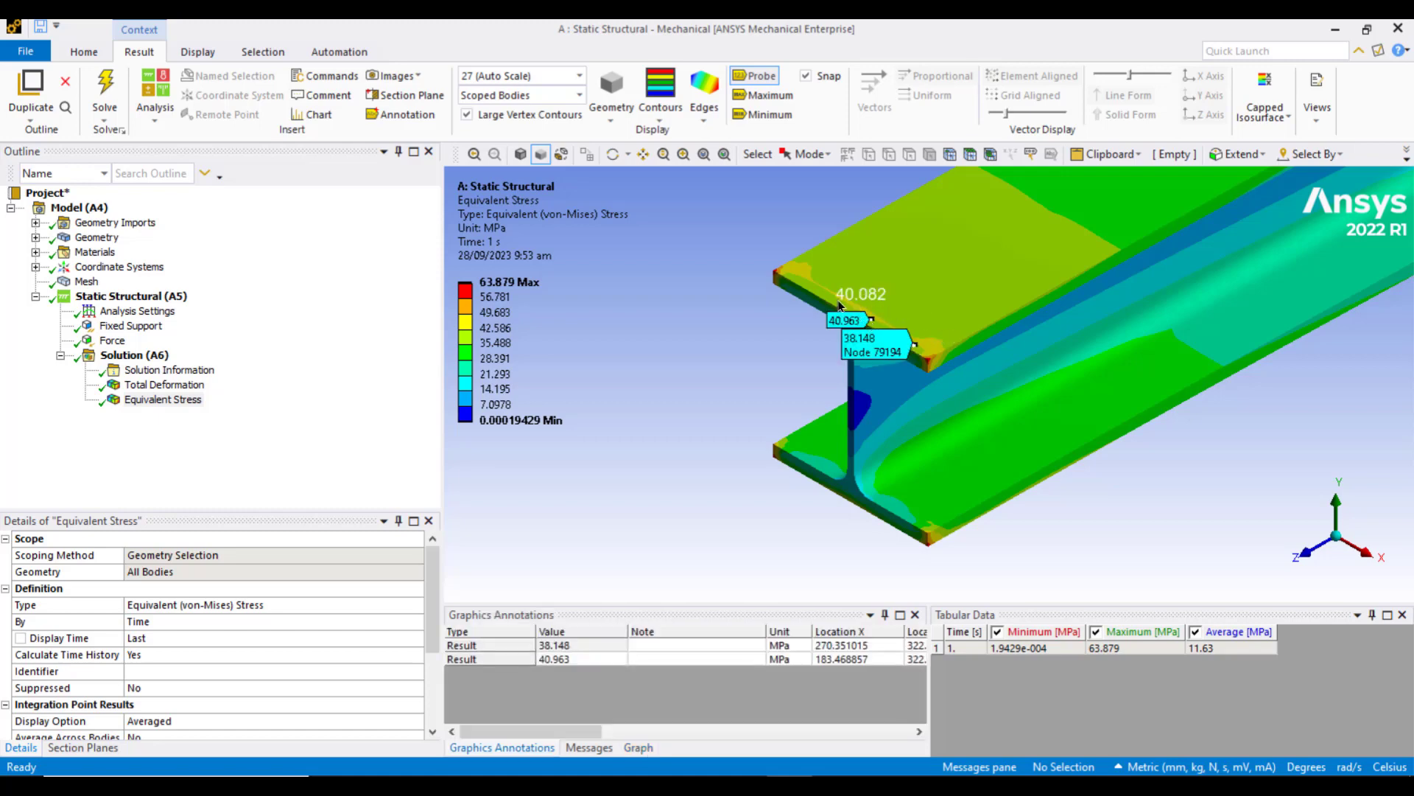
click(846, 305)
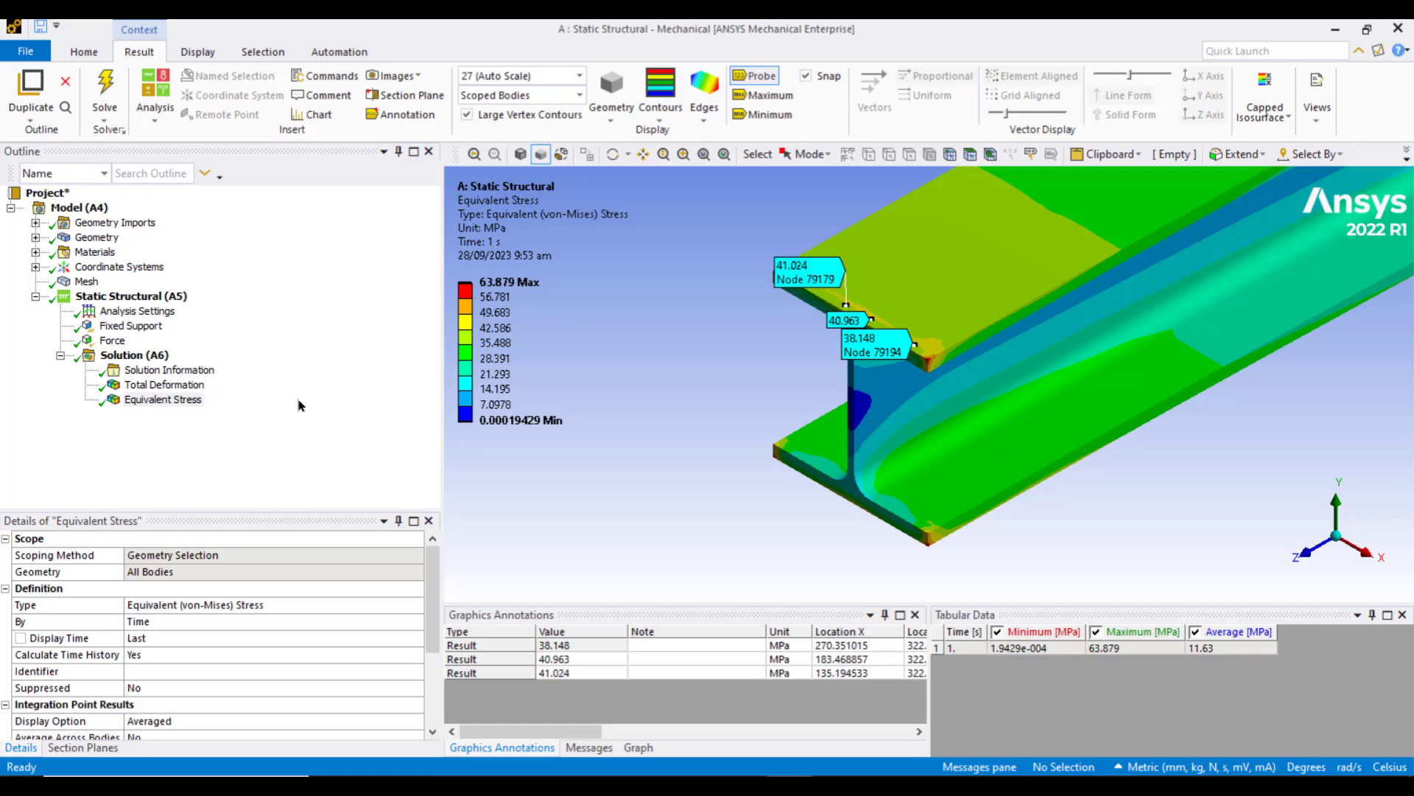
Display the Total Deformation result for the whole beam, 11.018 mm maximum.
click(179, 388)
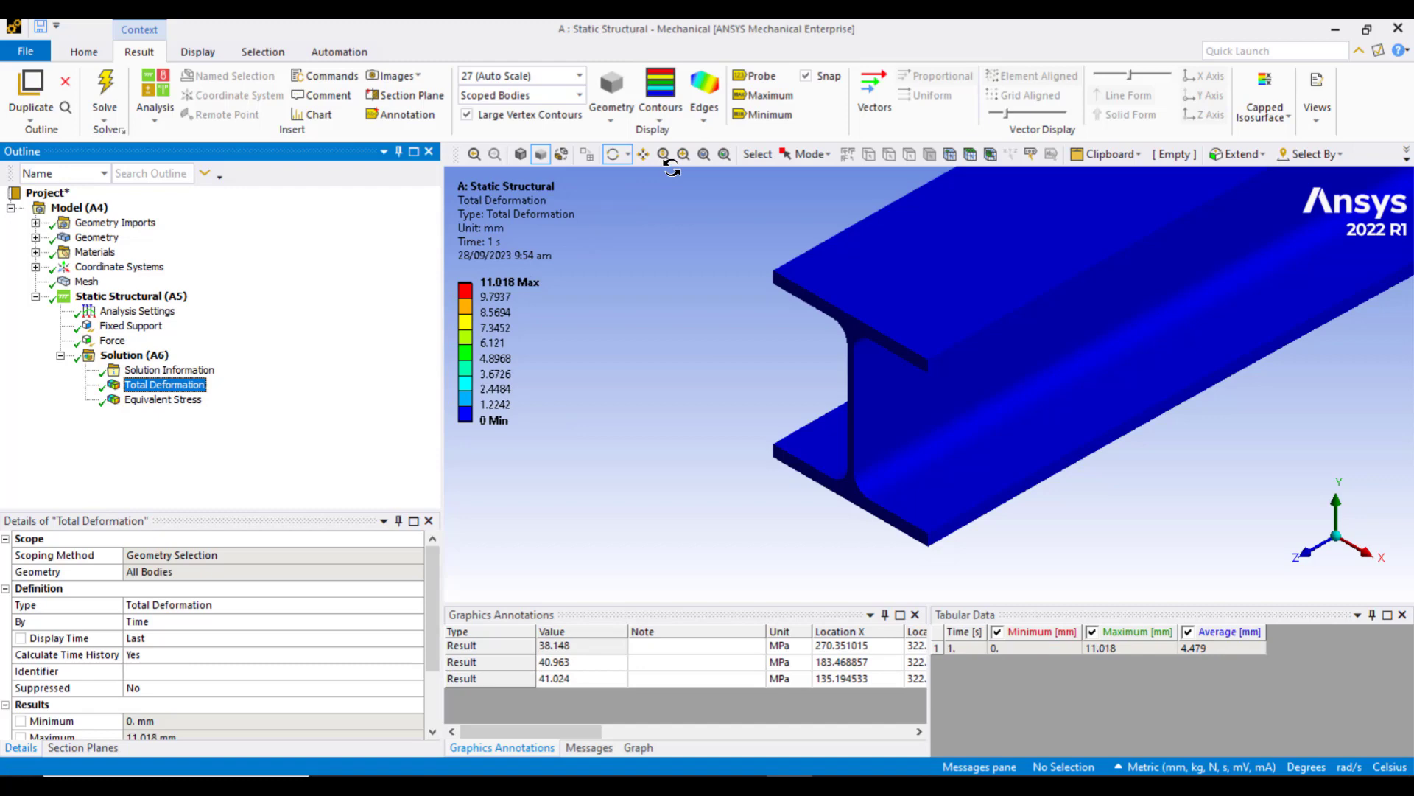
click(702, 157)
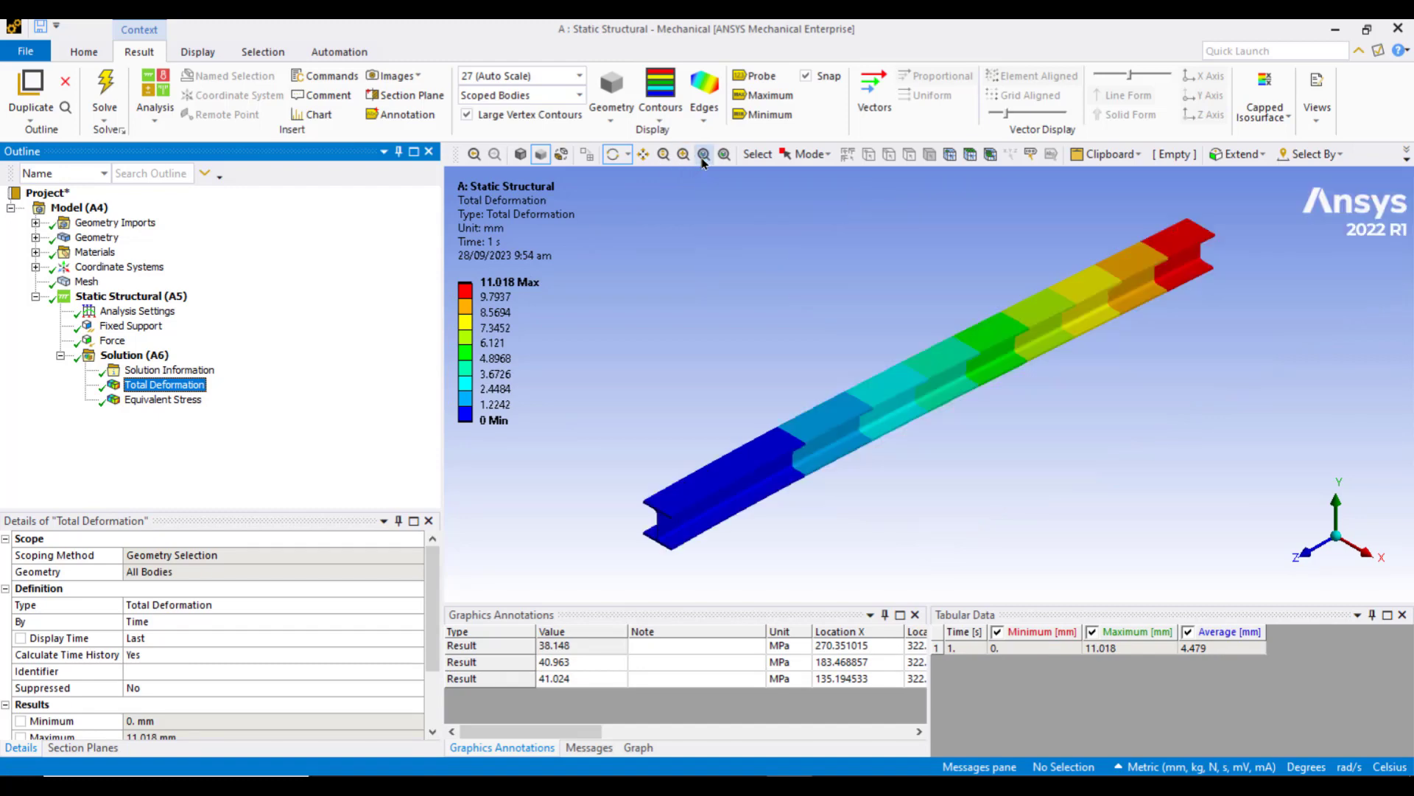